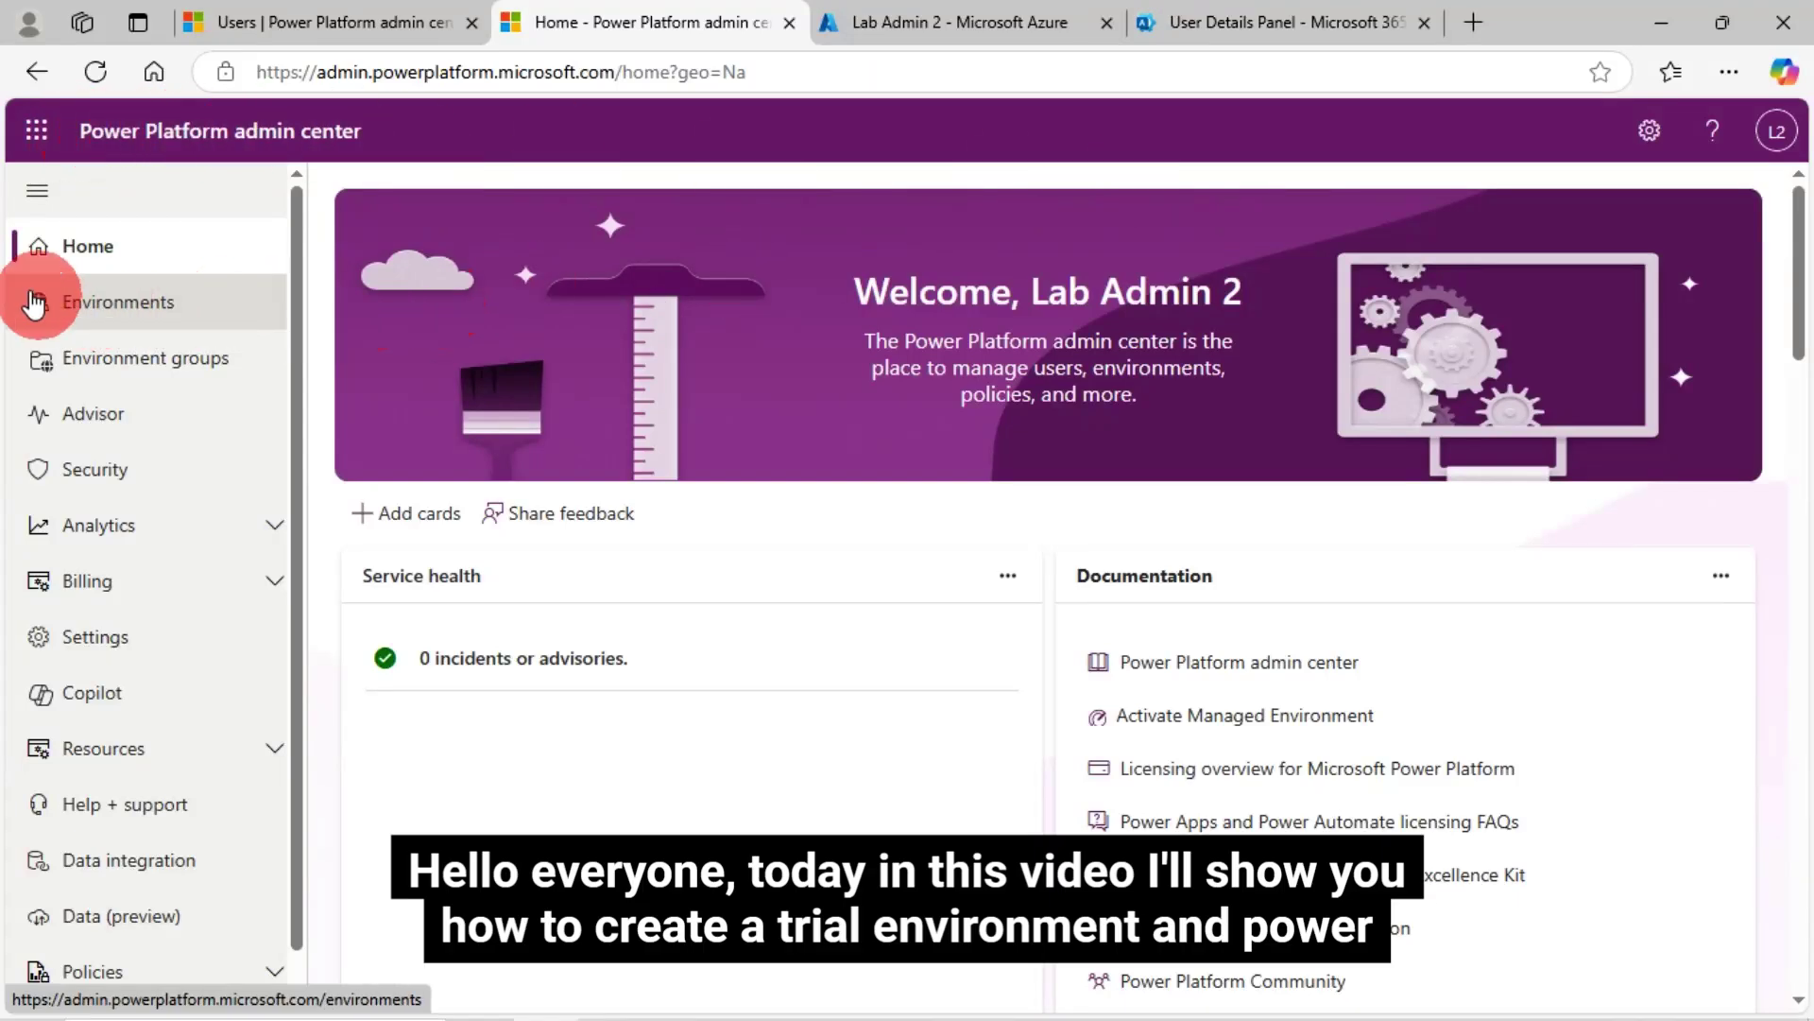
# - Go to Environments to list My Dev Environment (expired trial) and the default environment
pyautogui.click(92, 305)
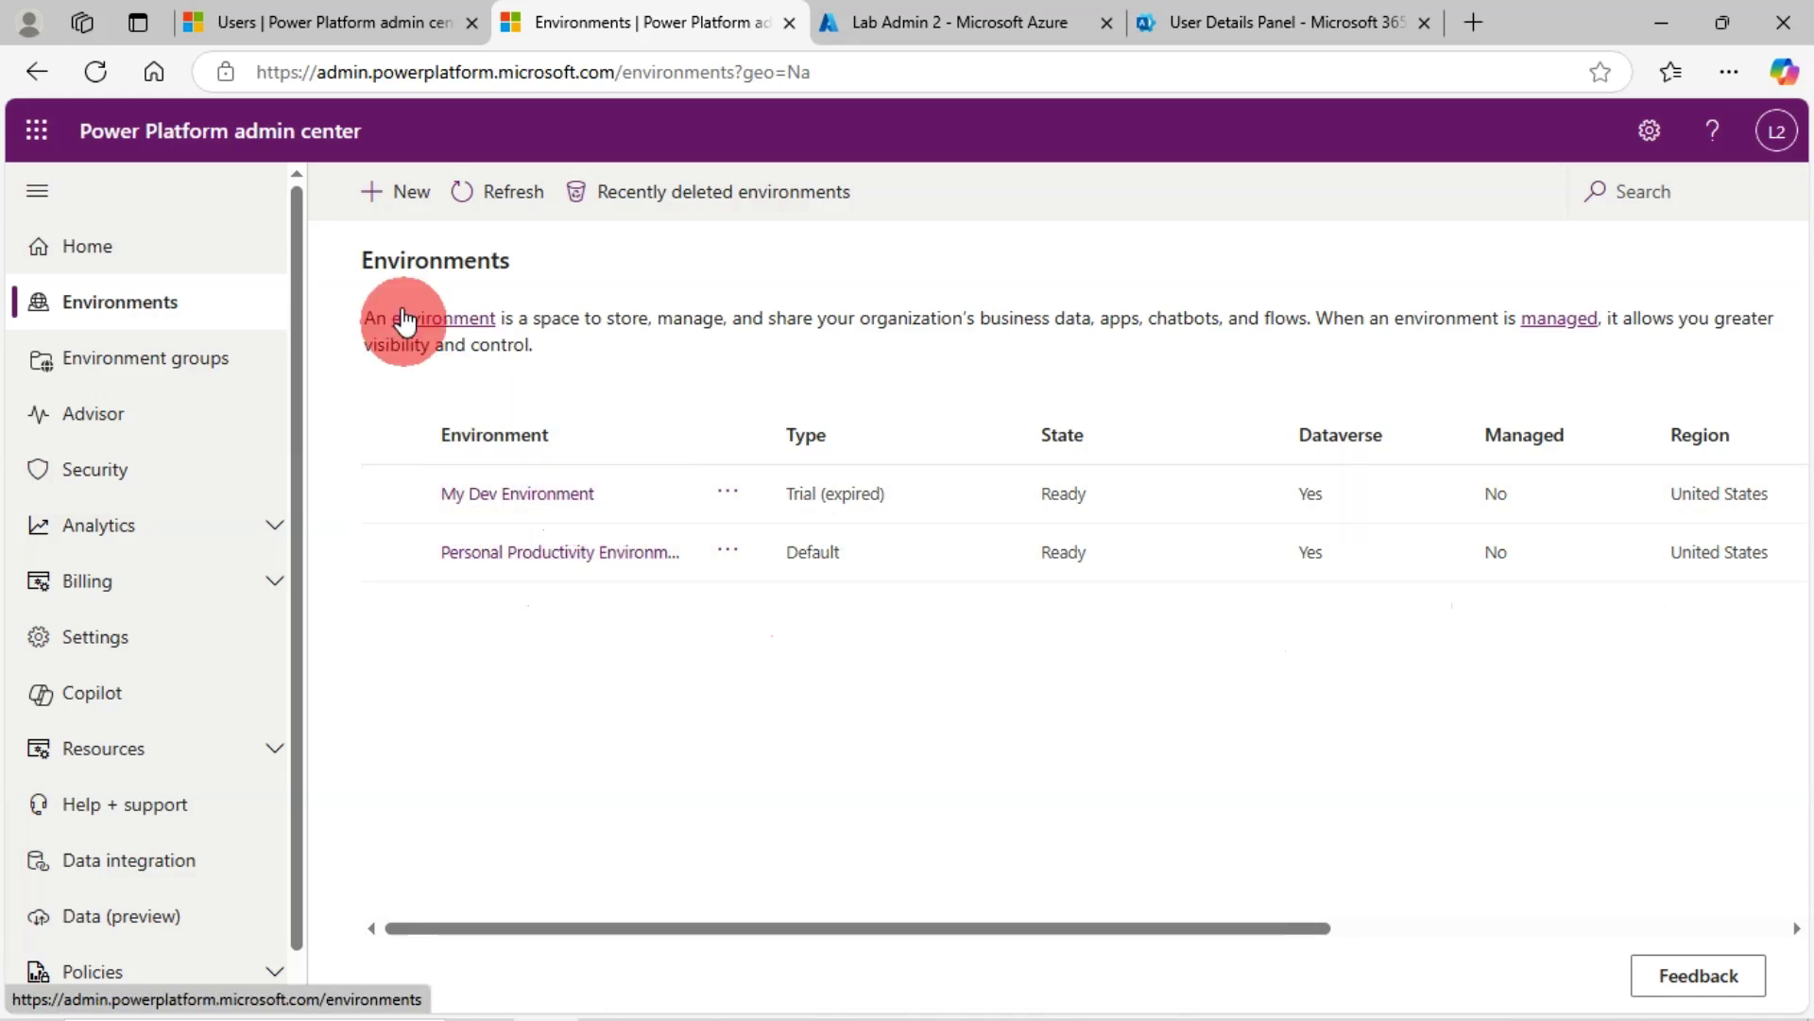
# - Start a new environment and name it 'Demo Dev Trial Environment'
pyautogui.click(404, 199)
pyautogui.click(1438, 286)
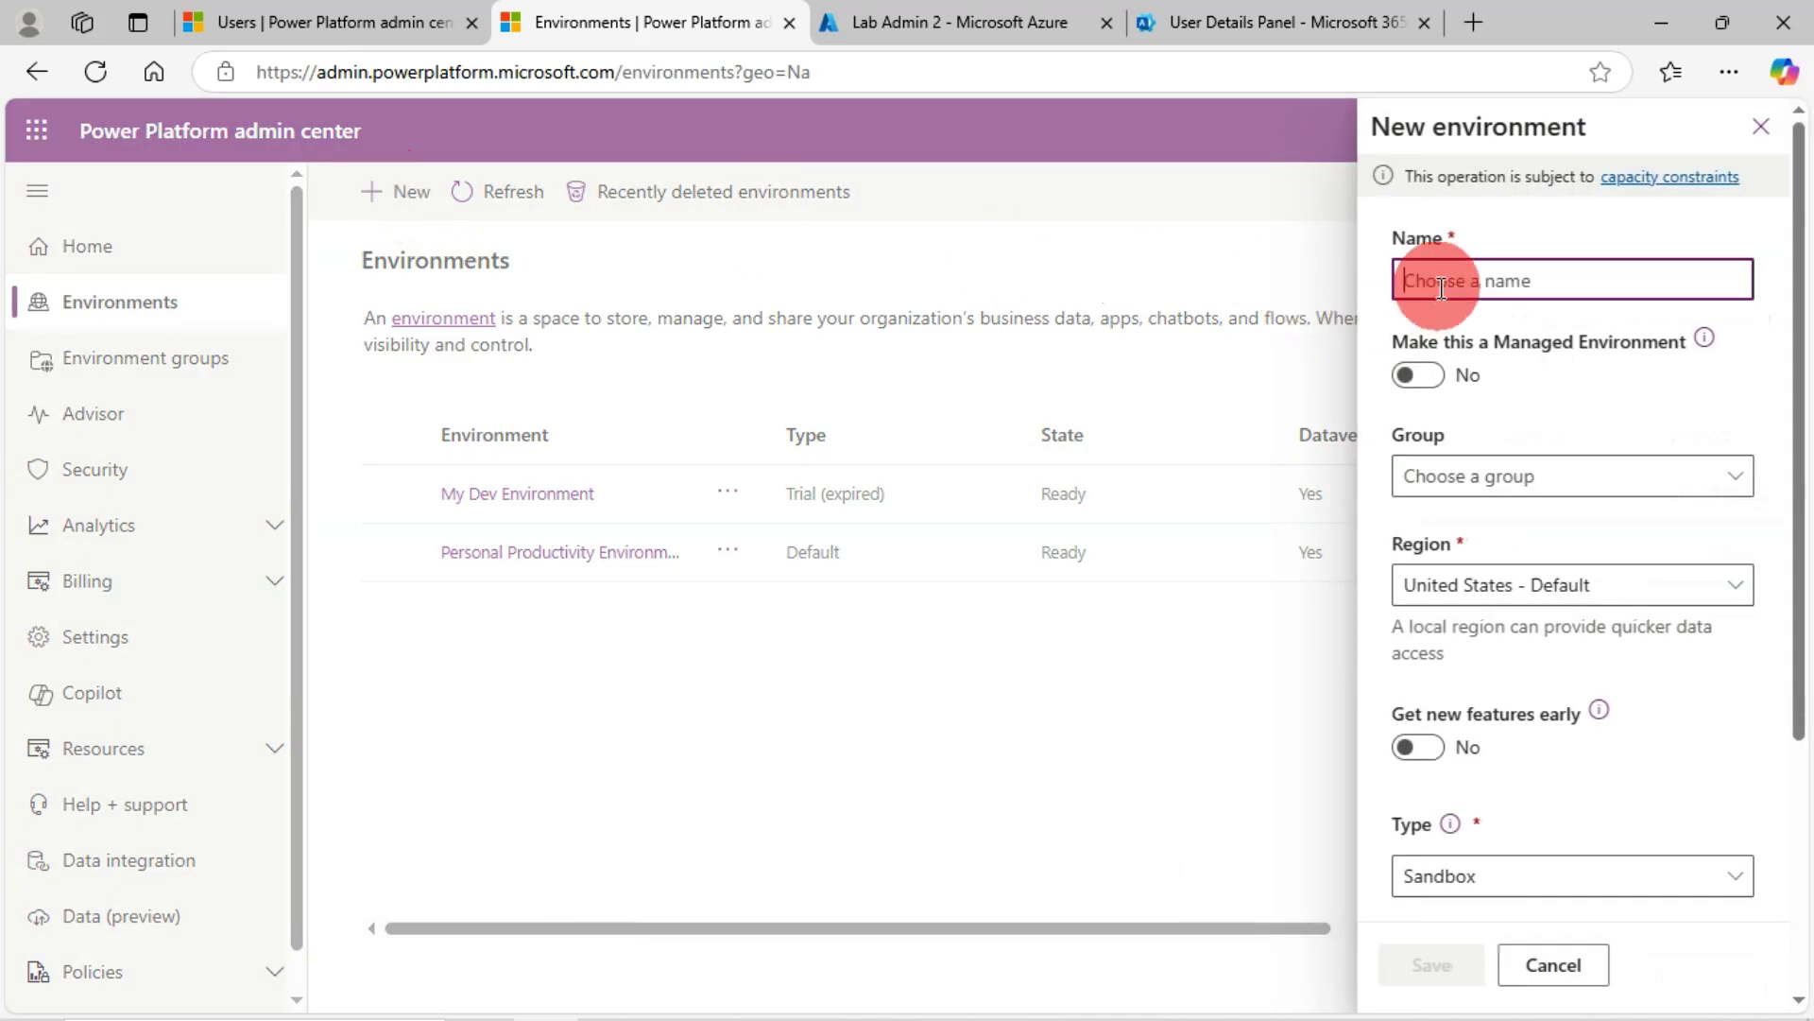
pyautogui.write('Demo Dev Trial Env')
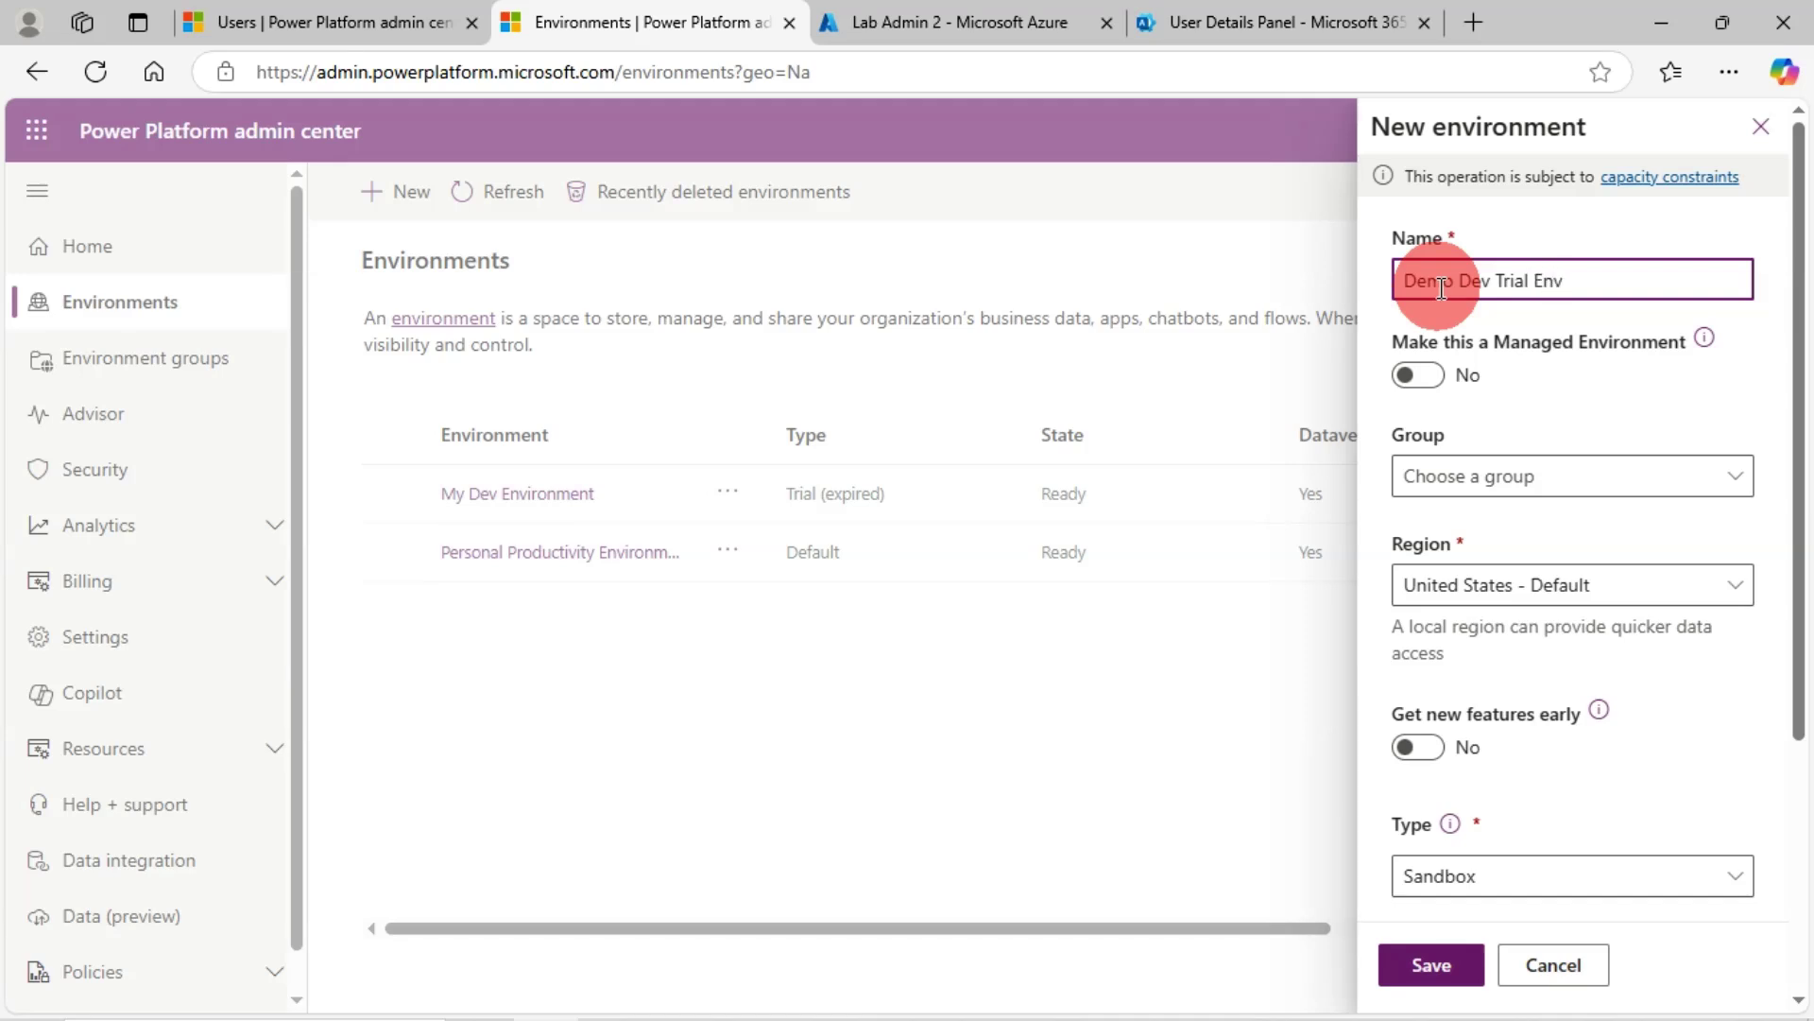
pyautogui.write('iron')
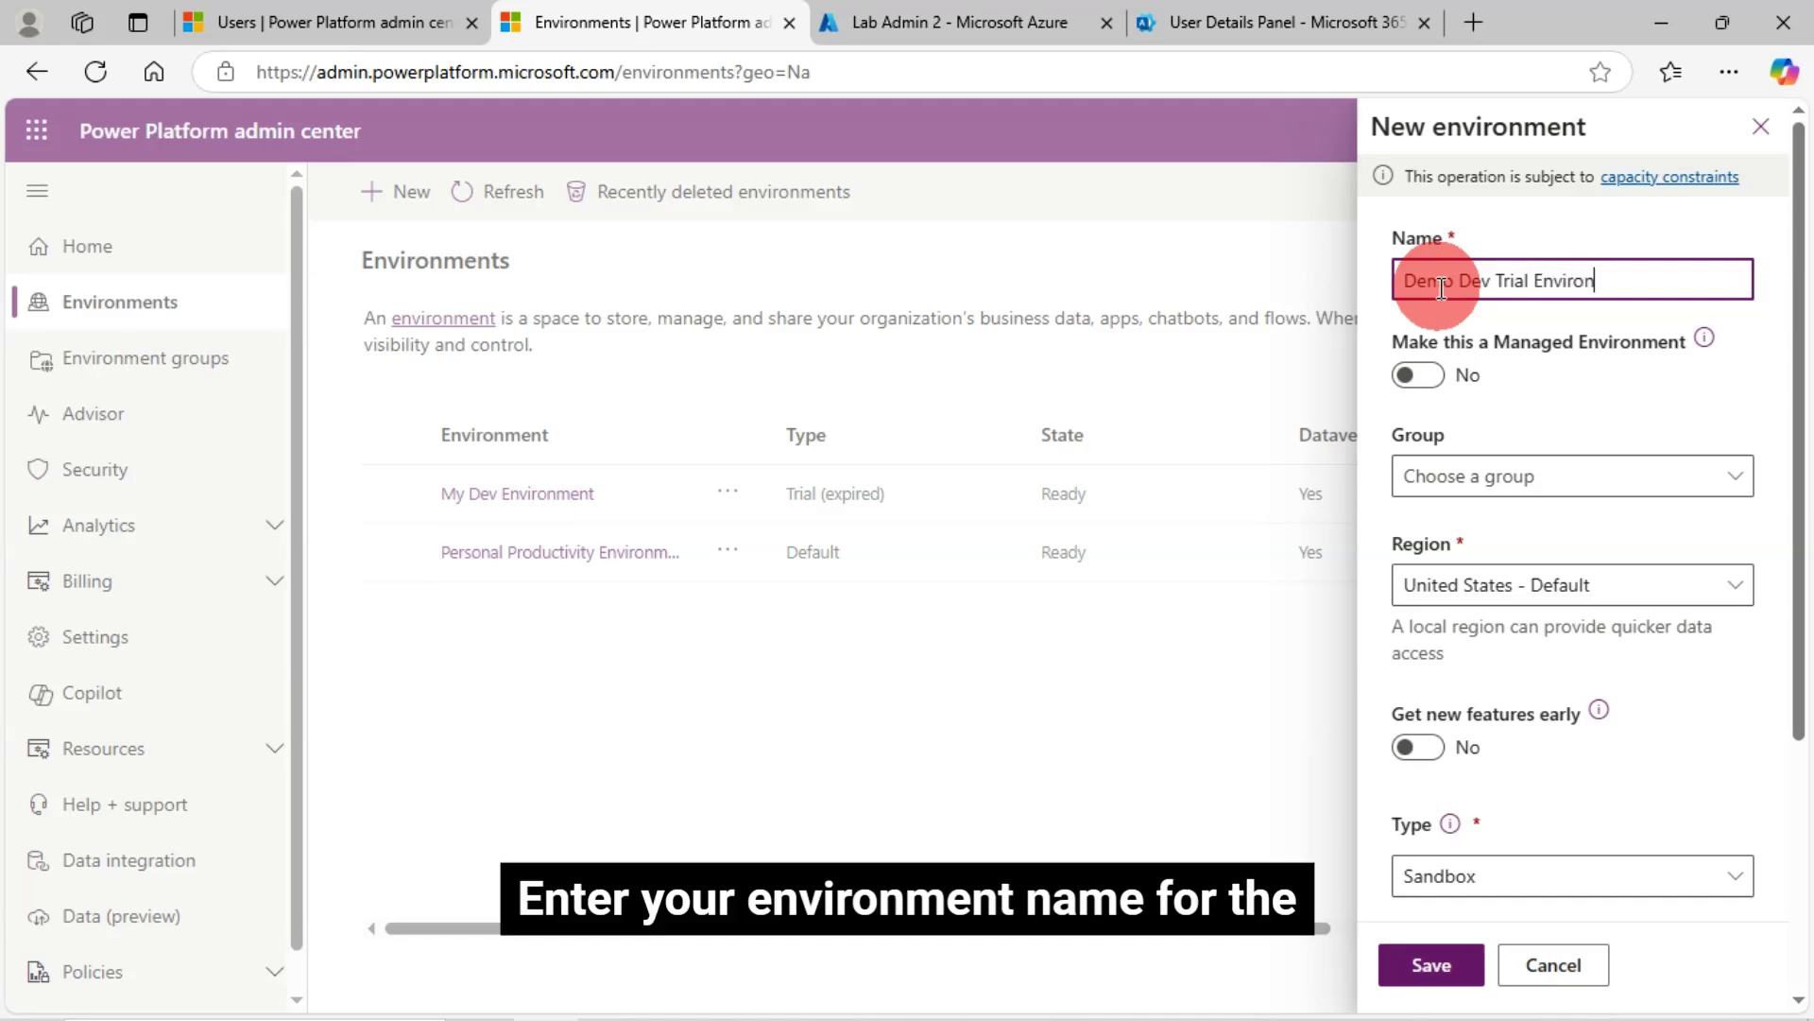
pyautogui.write('ment')
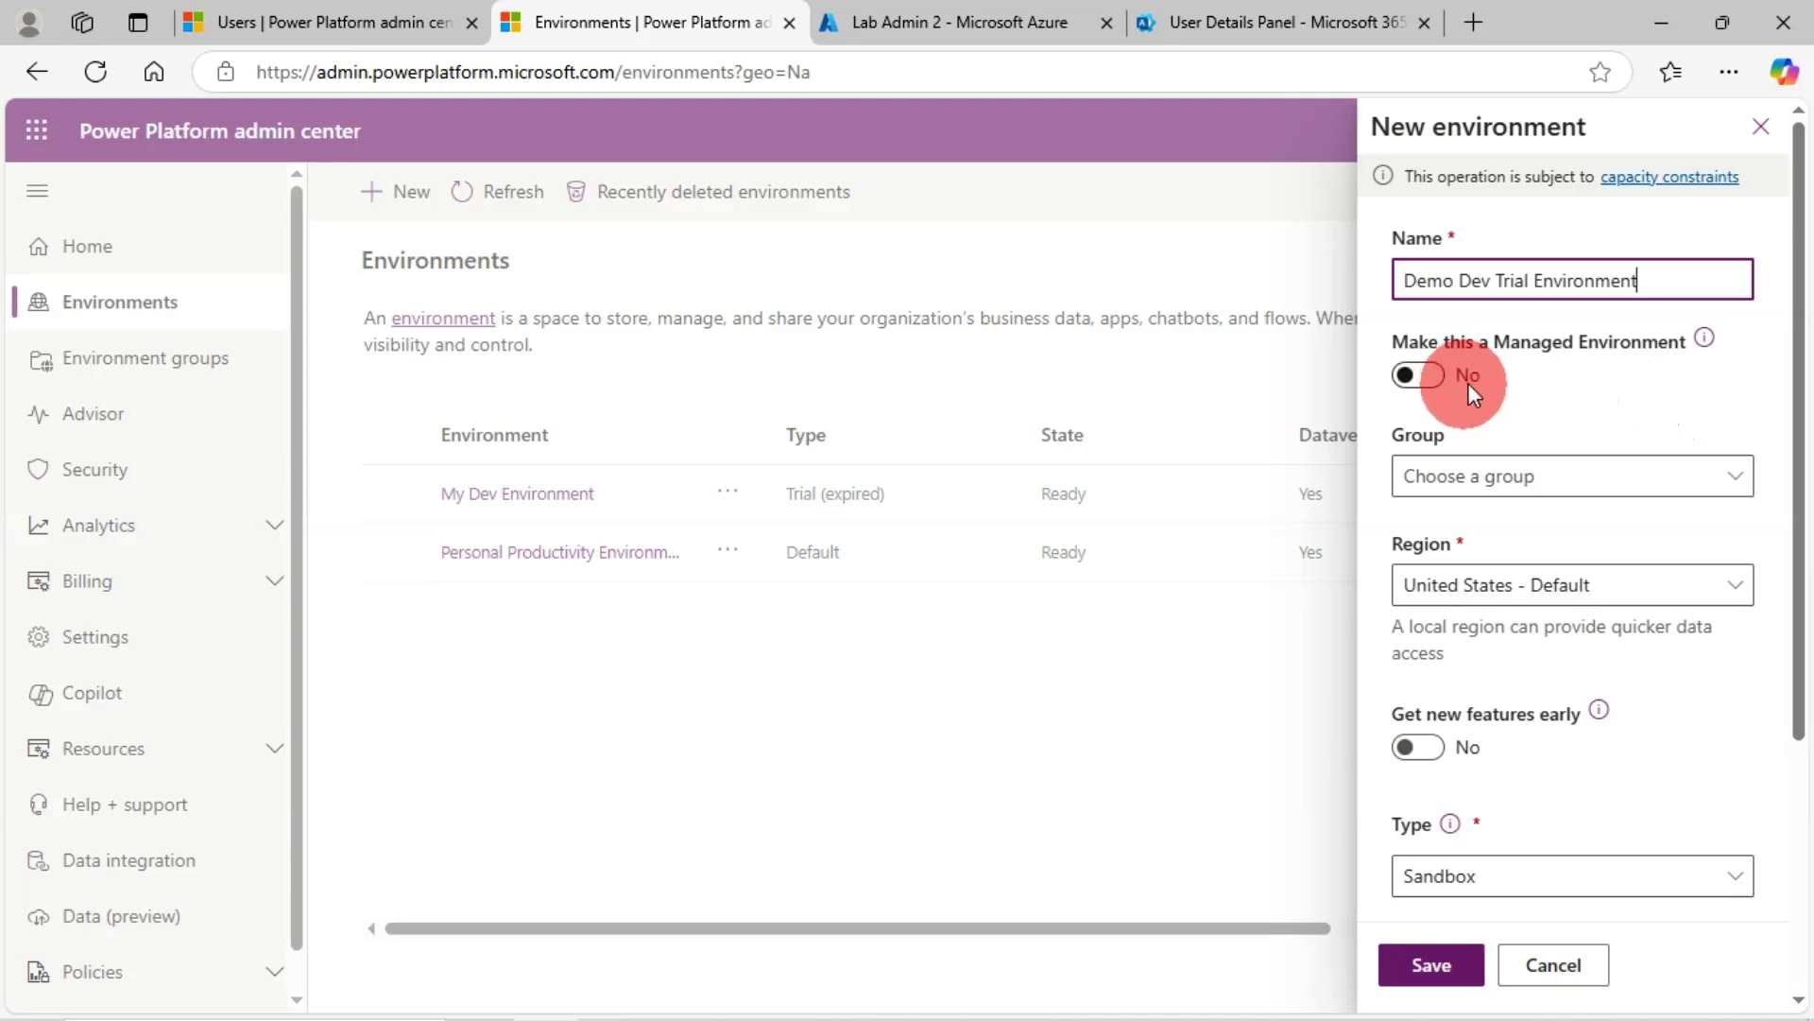
pyautogui.scroll(-2, 1606, 406)
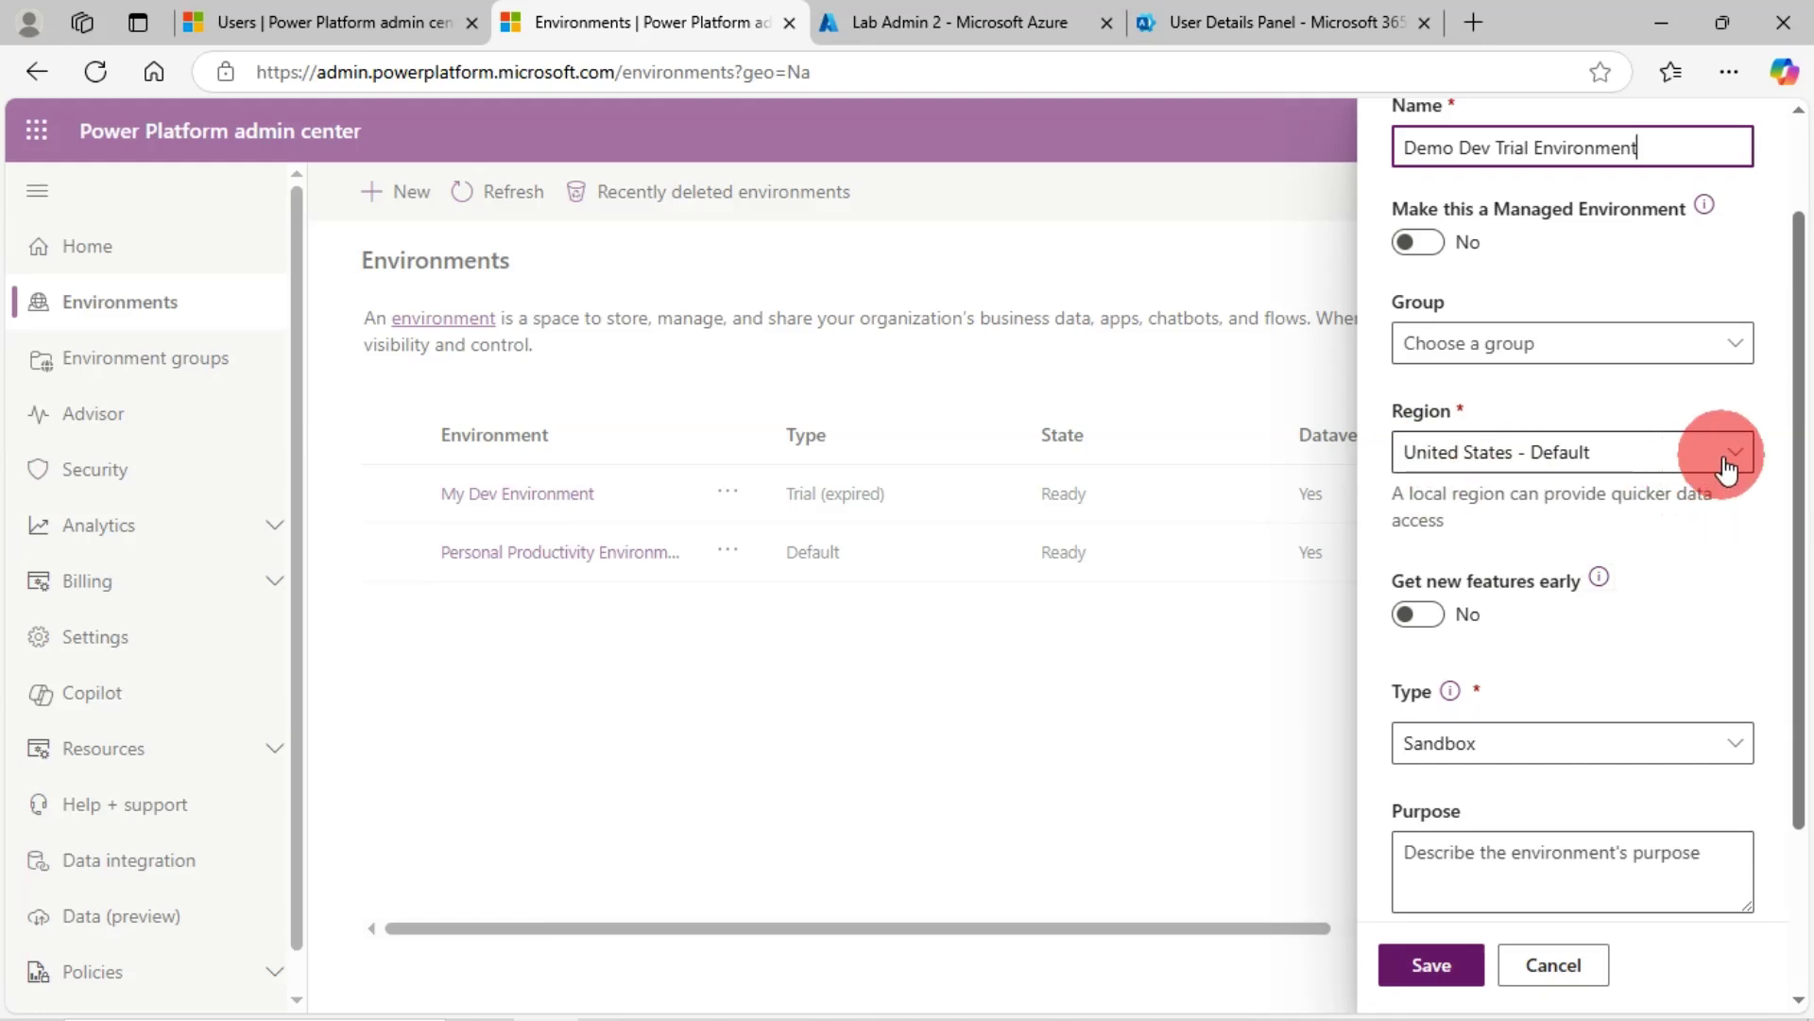
# - Change the environment type to Trial, turn on a Dataverse data store, and continue
pyautogui.scroll(-2, 1640, 667)
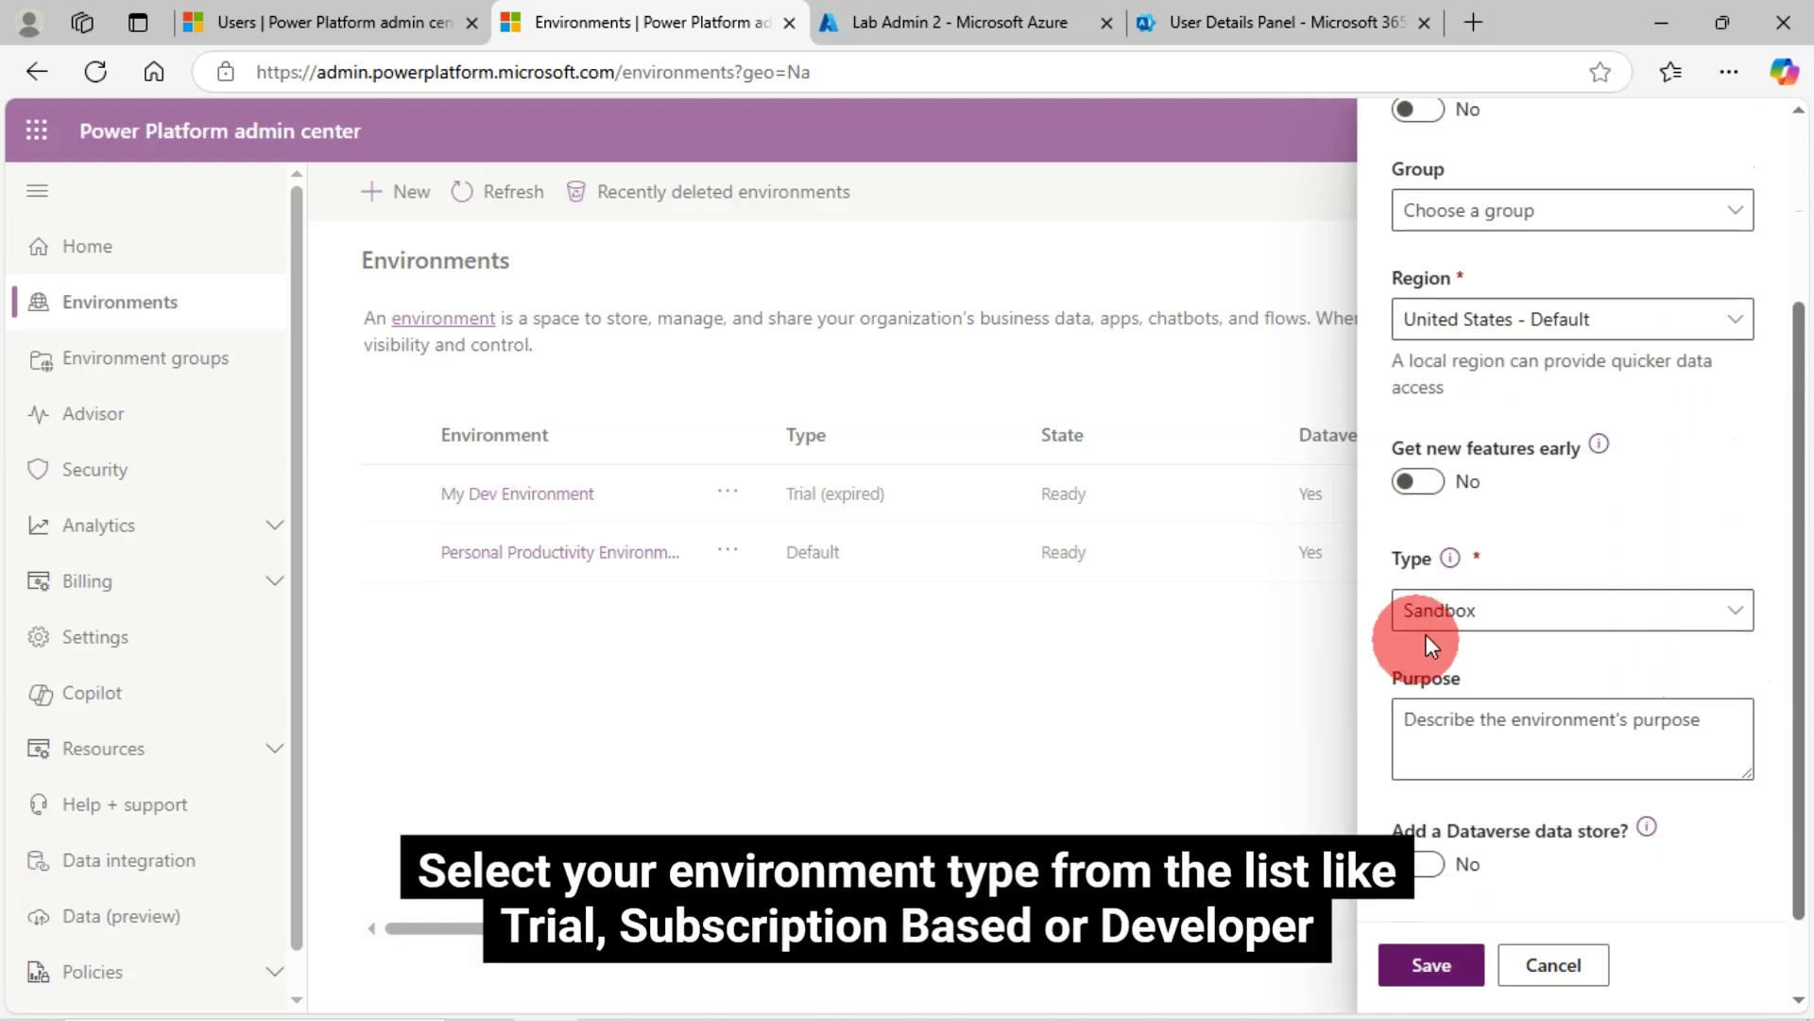
pyautogui.click(1729, 617)
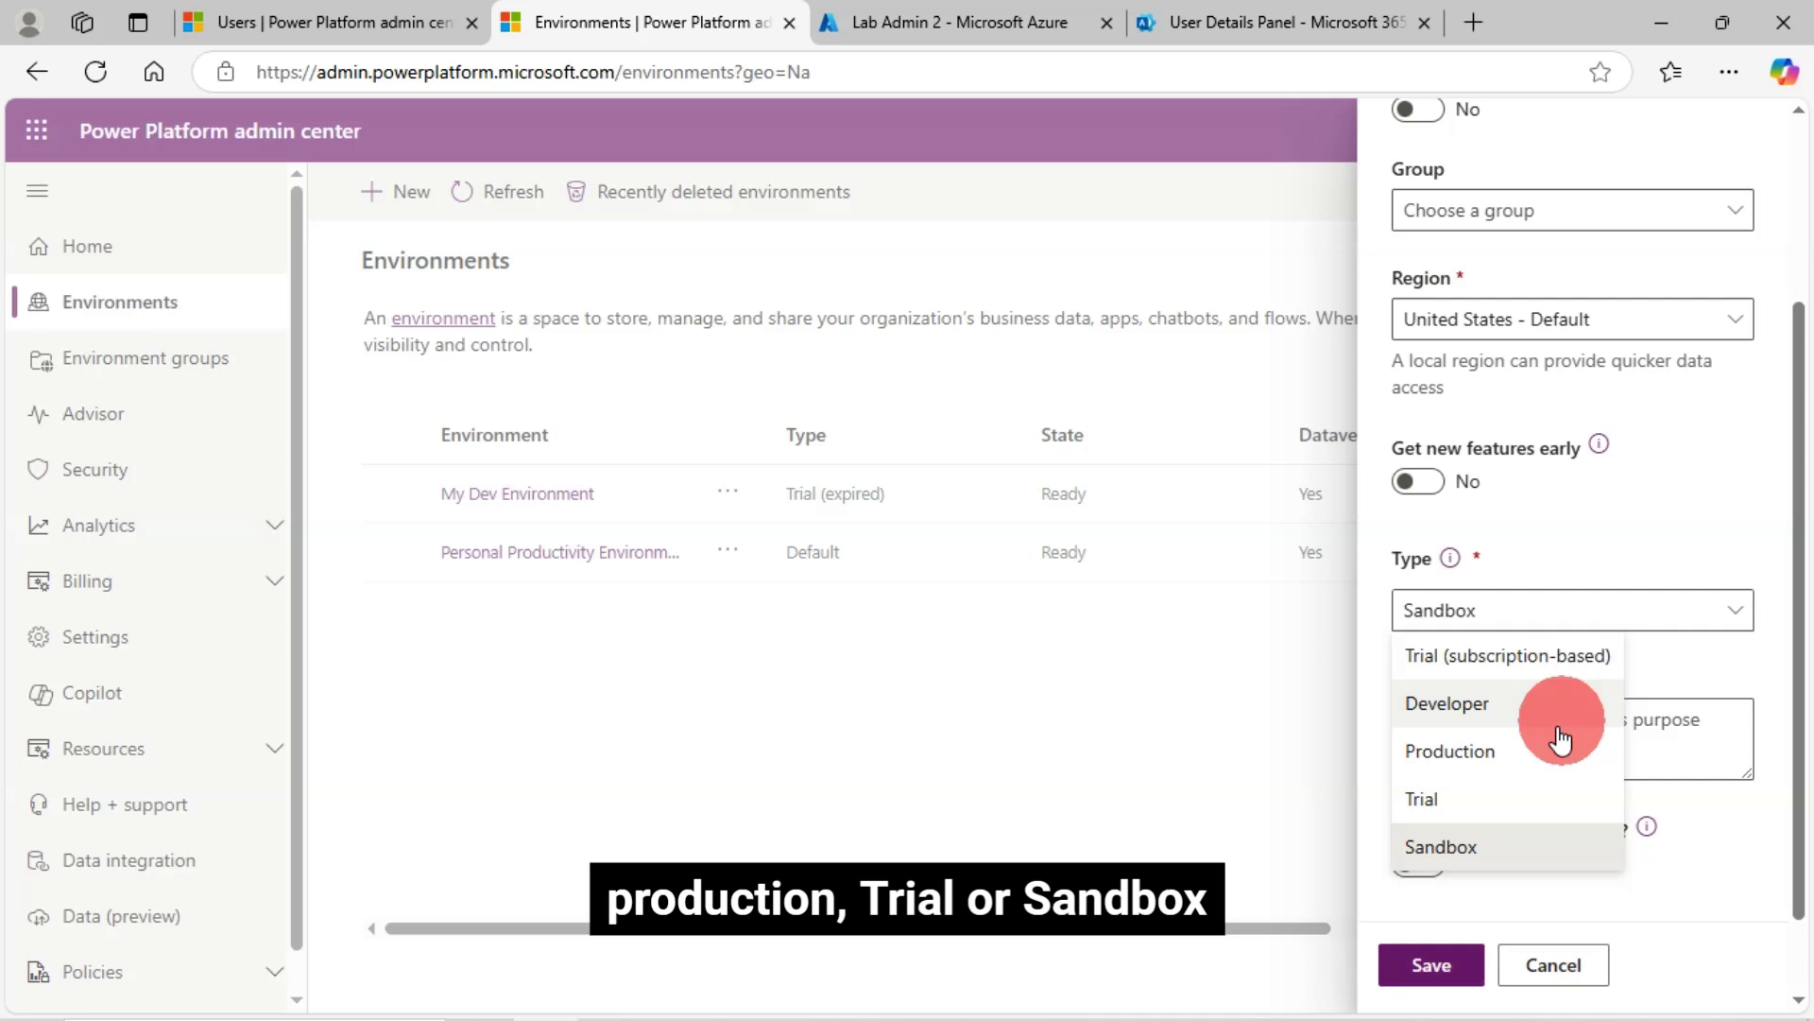
pyautogui.click(1429, 802)
pyautogui.scroll(-2, 1703, 735)
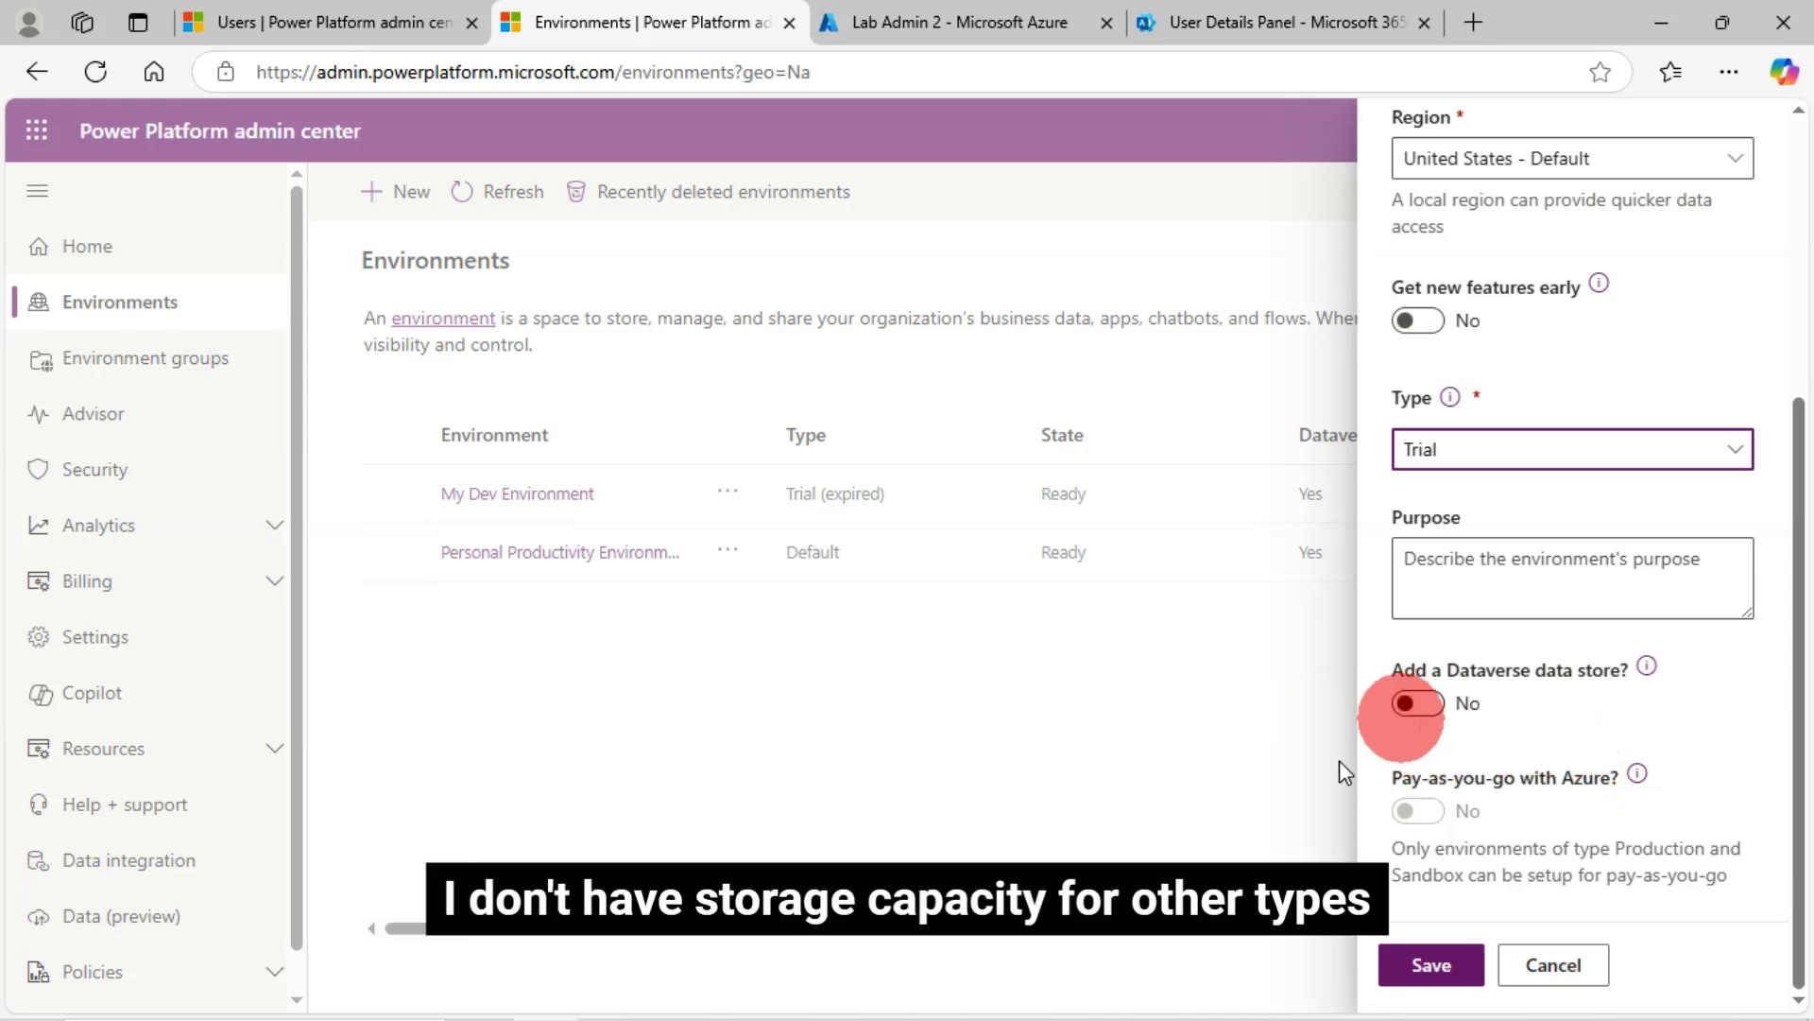
pyautogui.click(1428, 705)
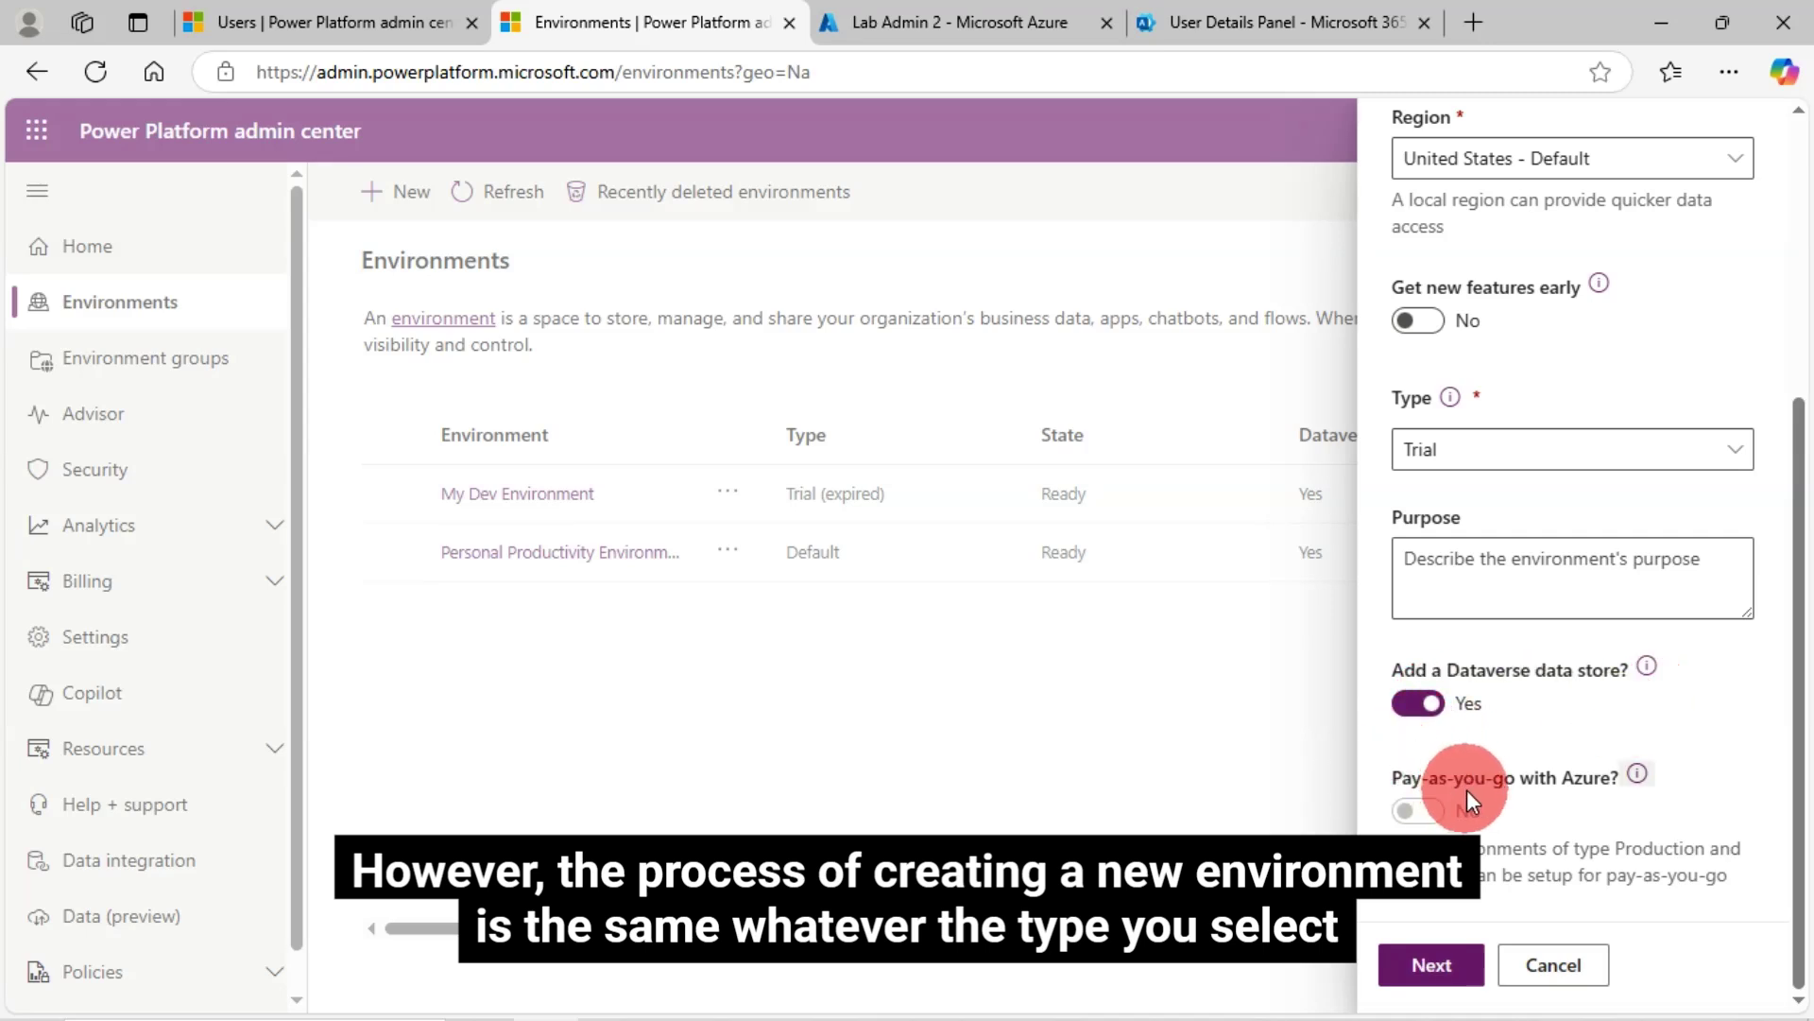
pyautogui.click(1448, 971)
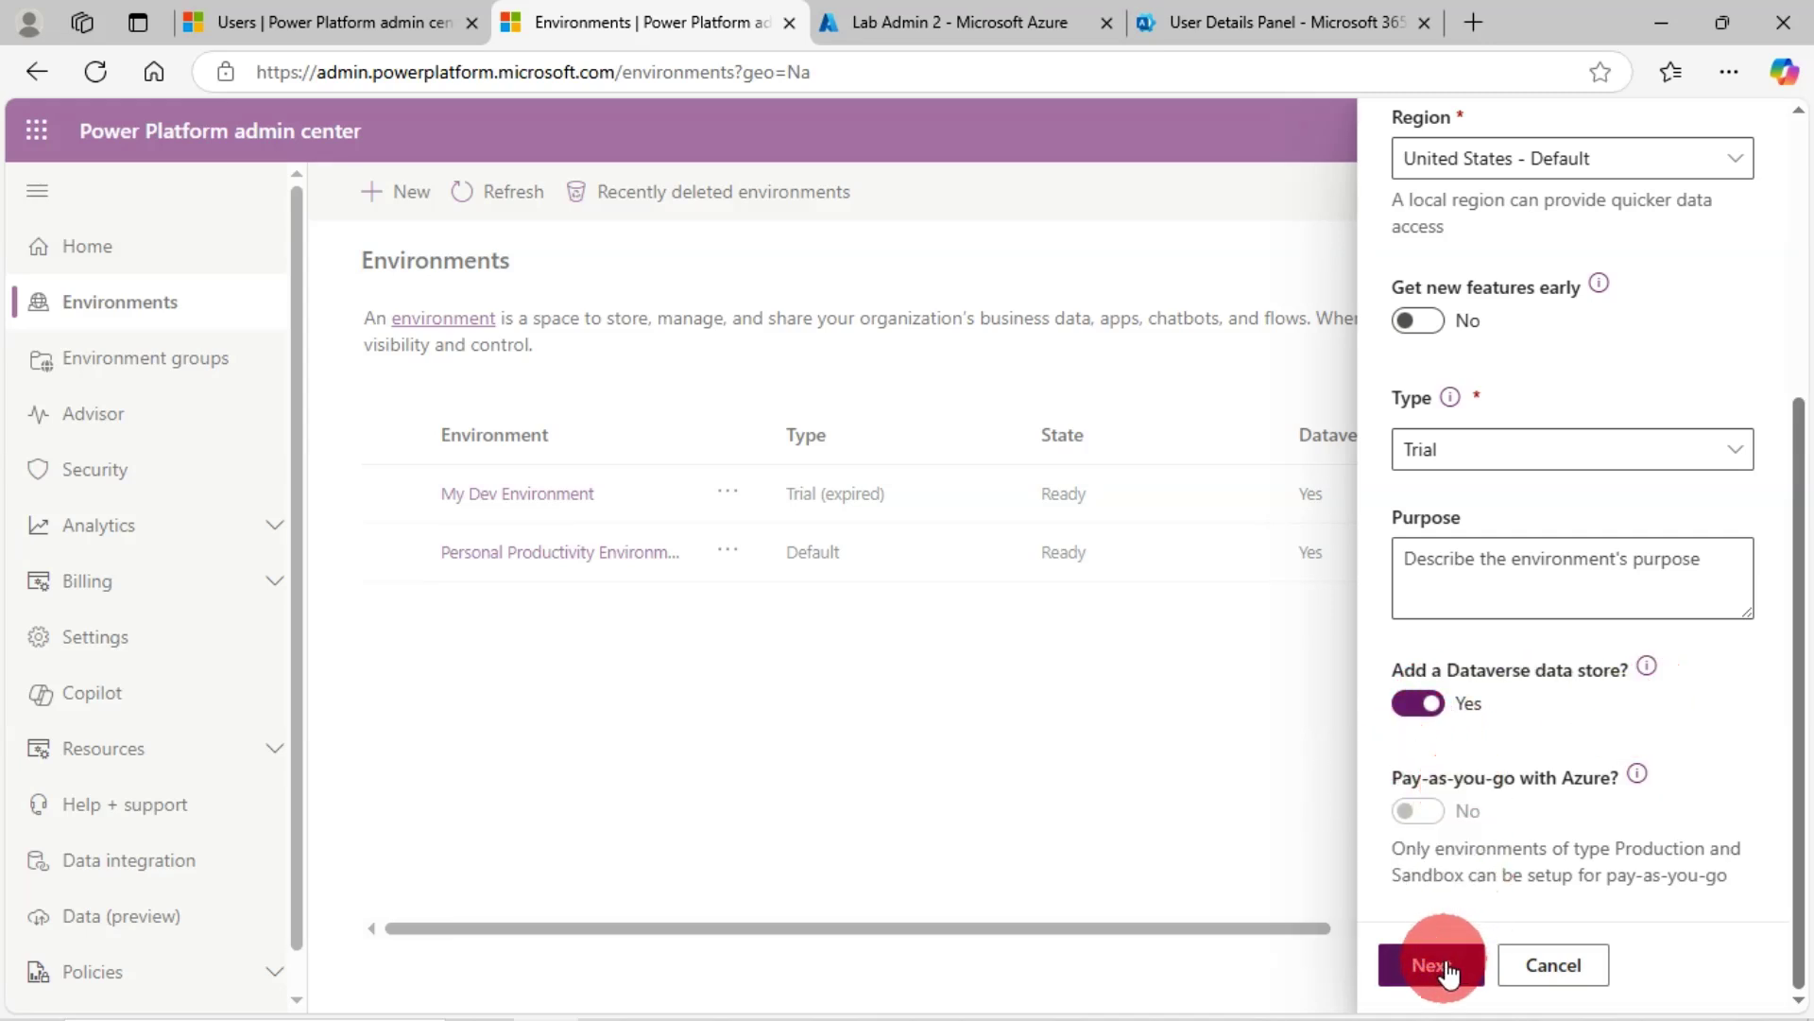
pyautogui.click(1531, 697)
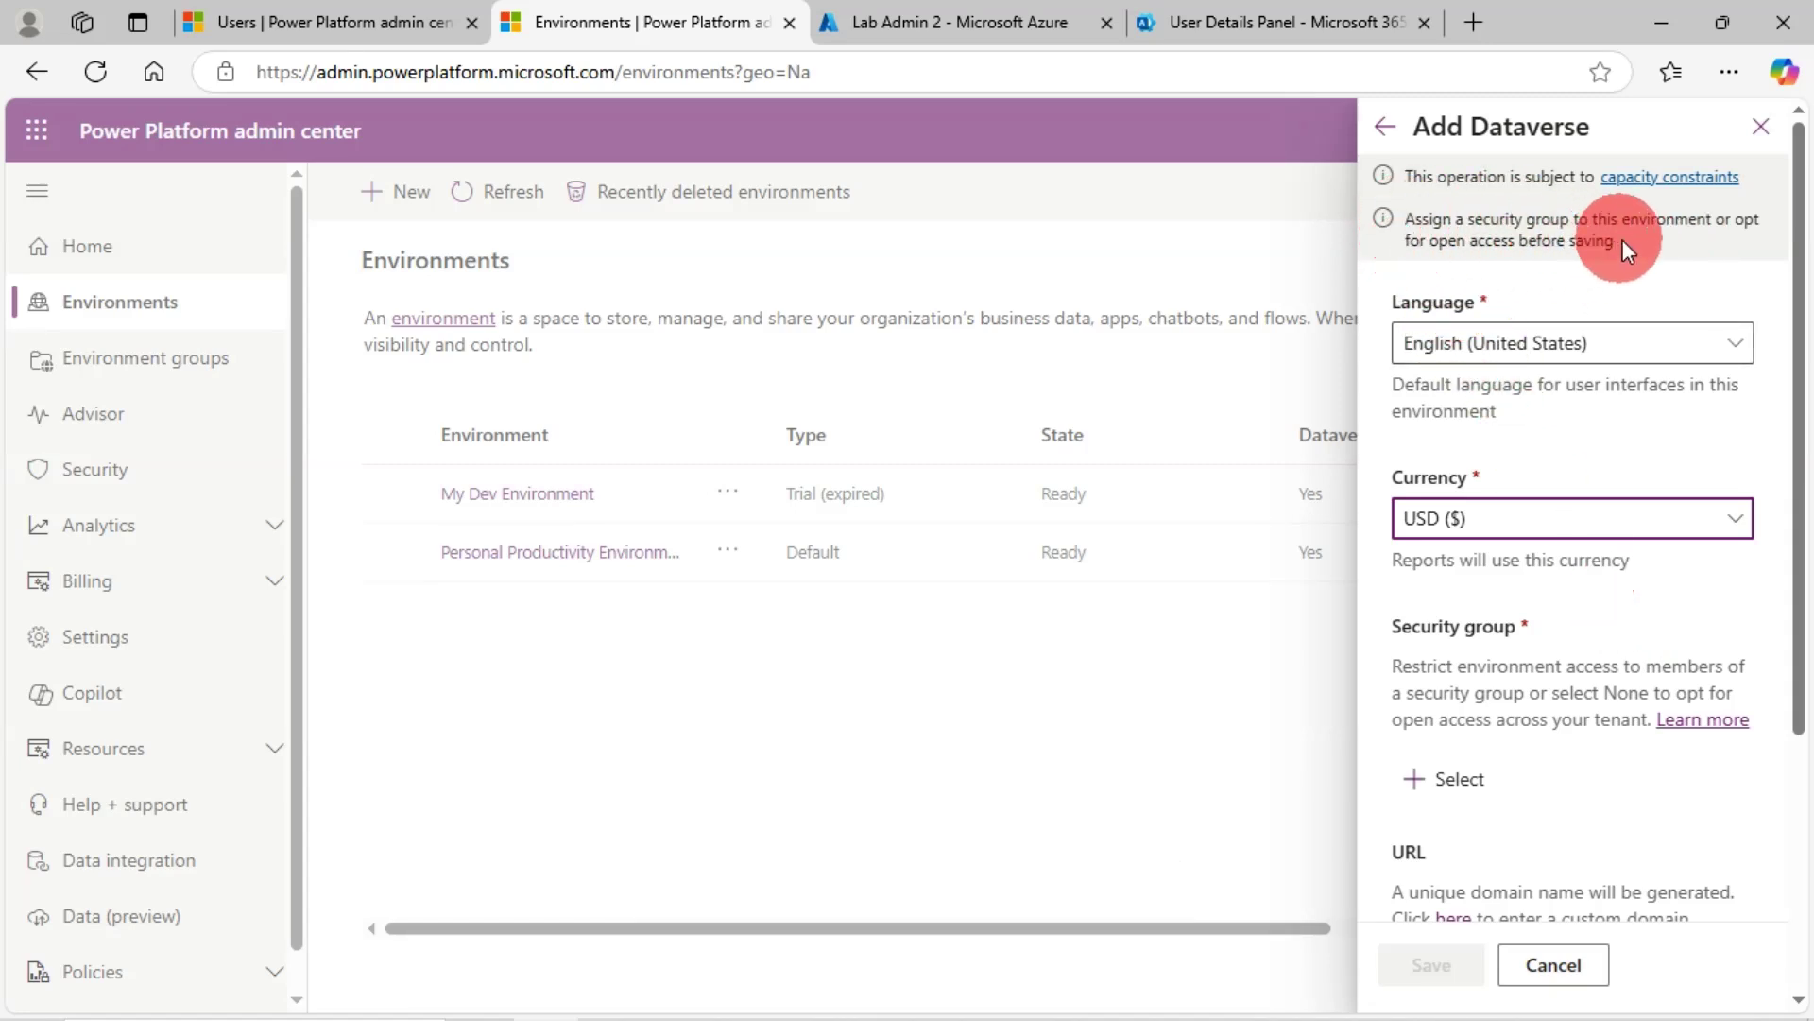
pyautogui.moveTo(1624, 240); pyautogui.dragTo(1397, 213)
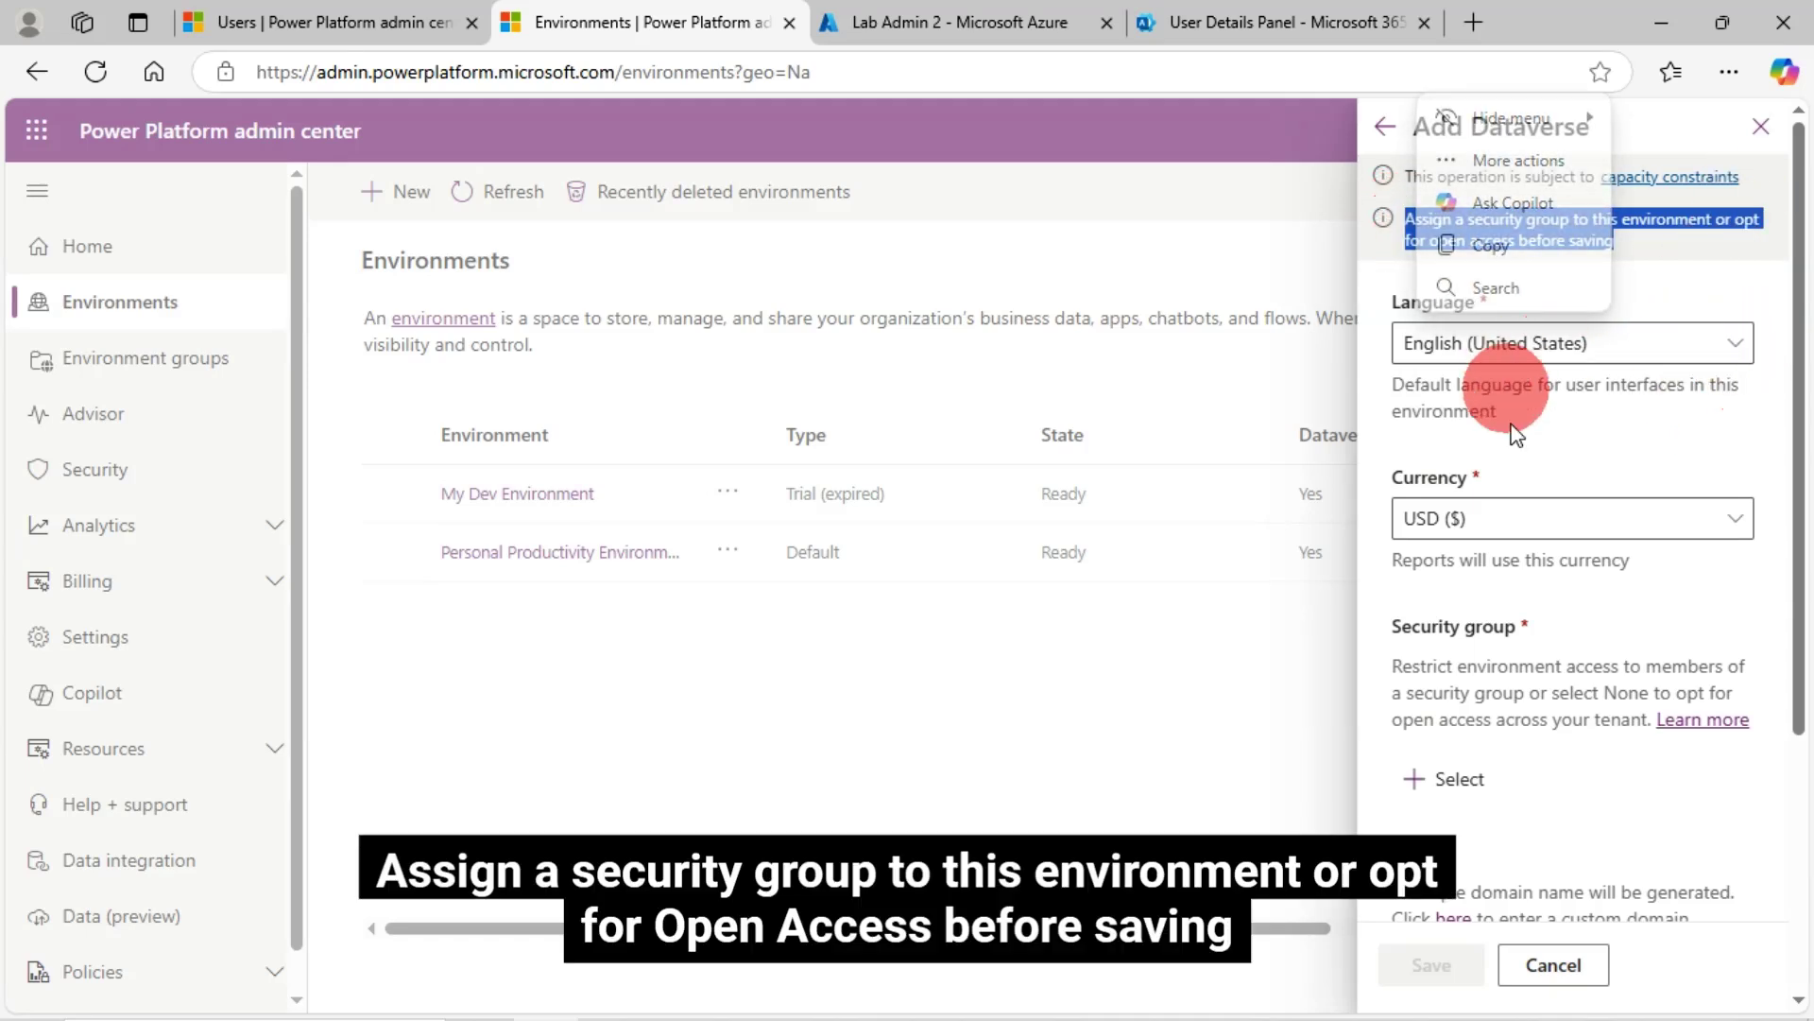
pyautogui.click(1695, 257)
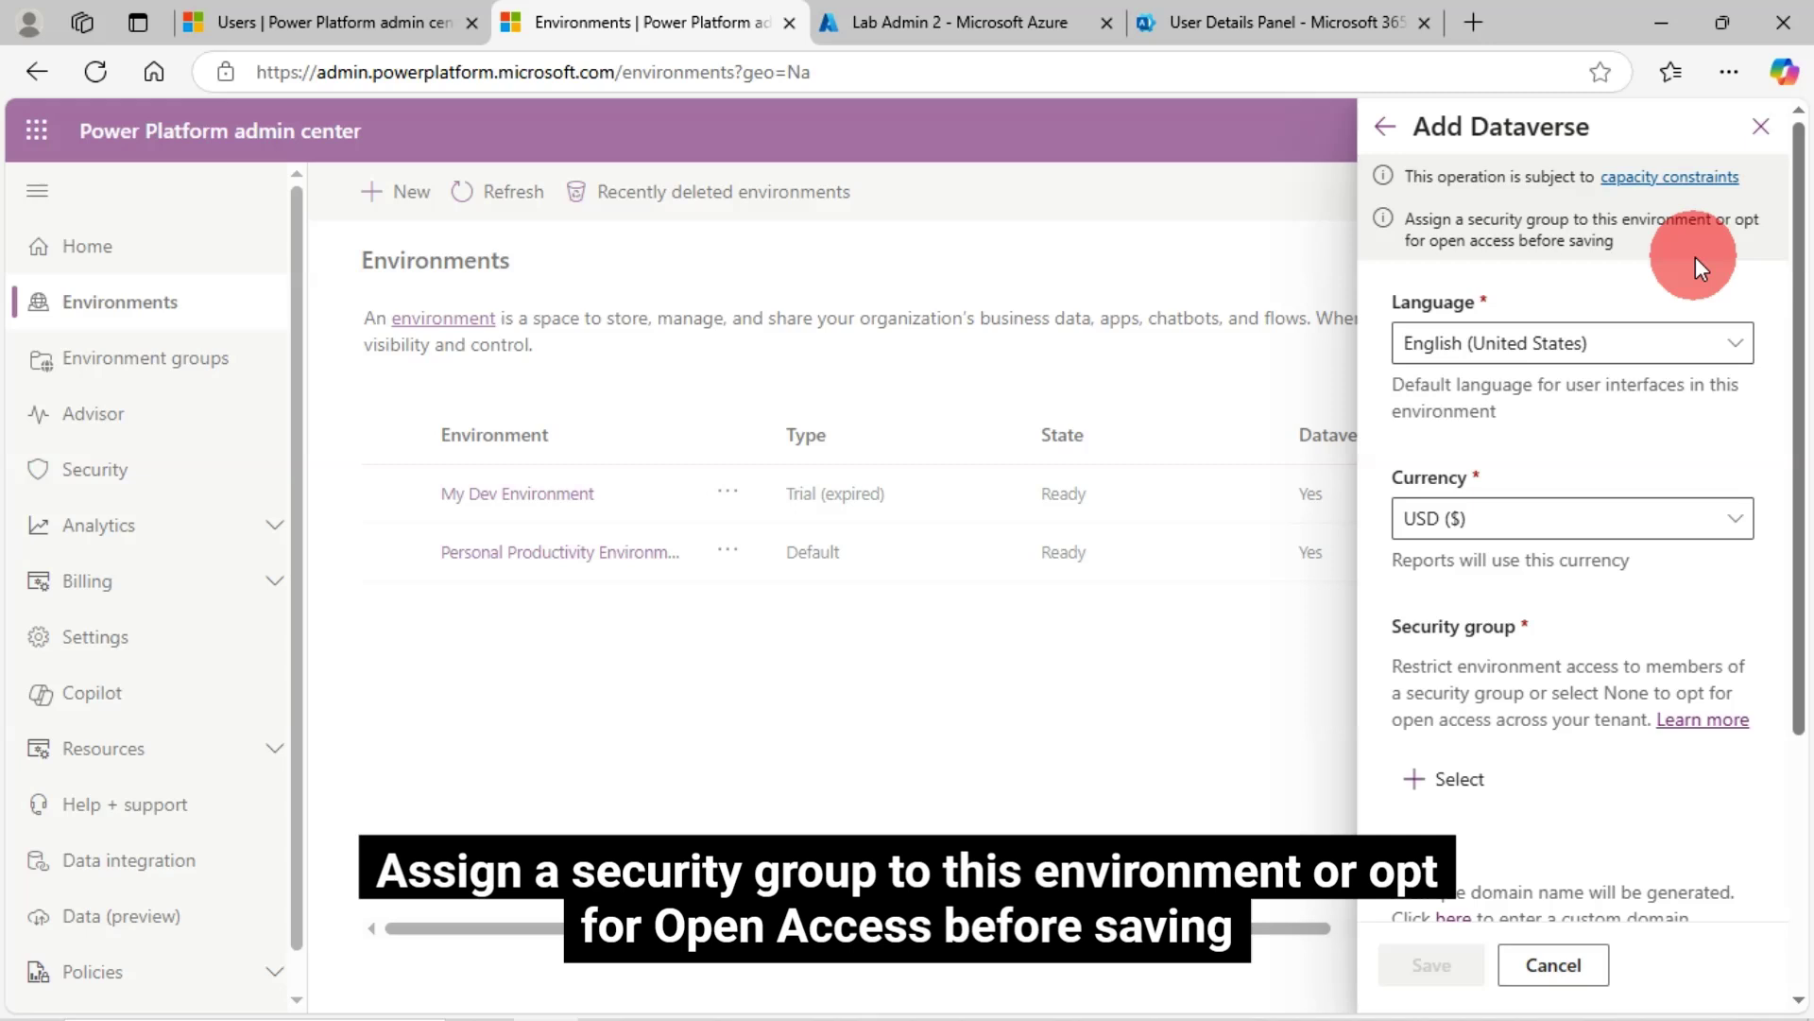
pyautogui.scroll(-3, 1686, 570)
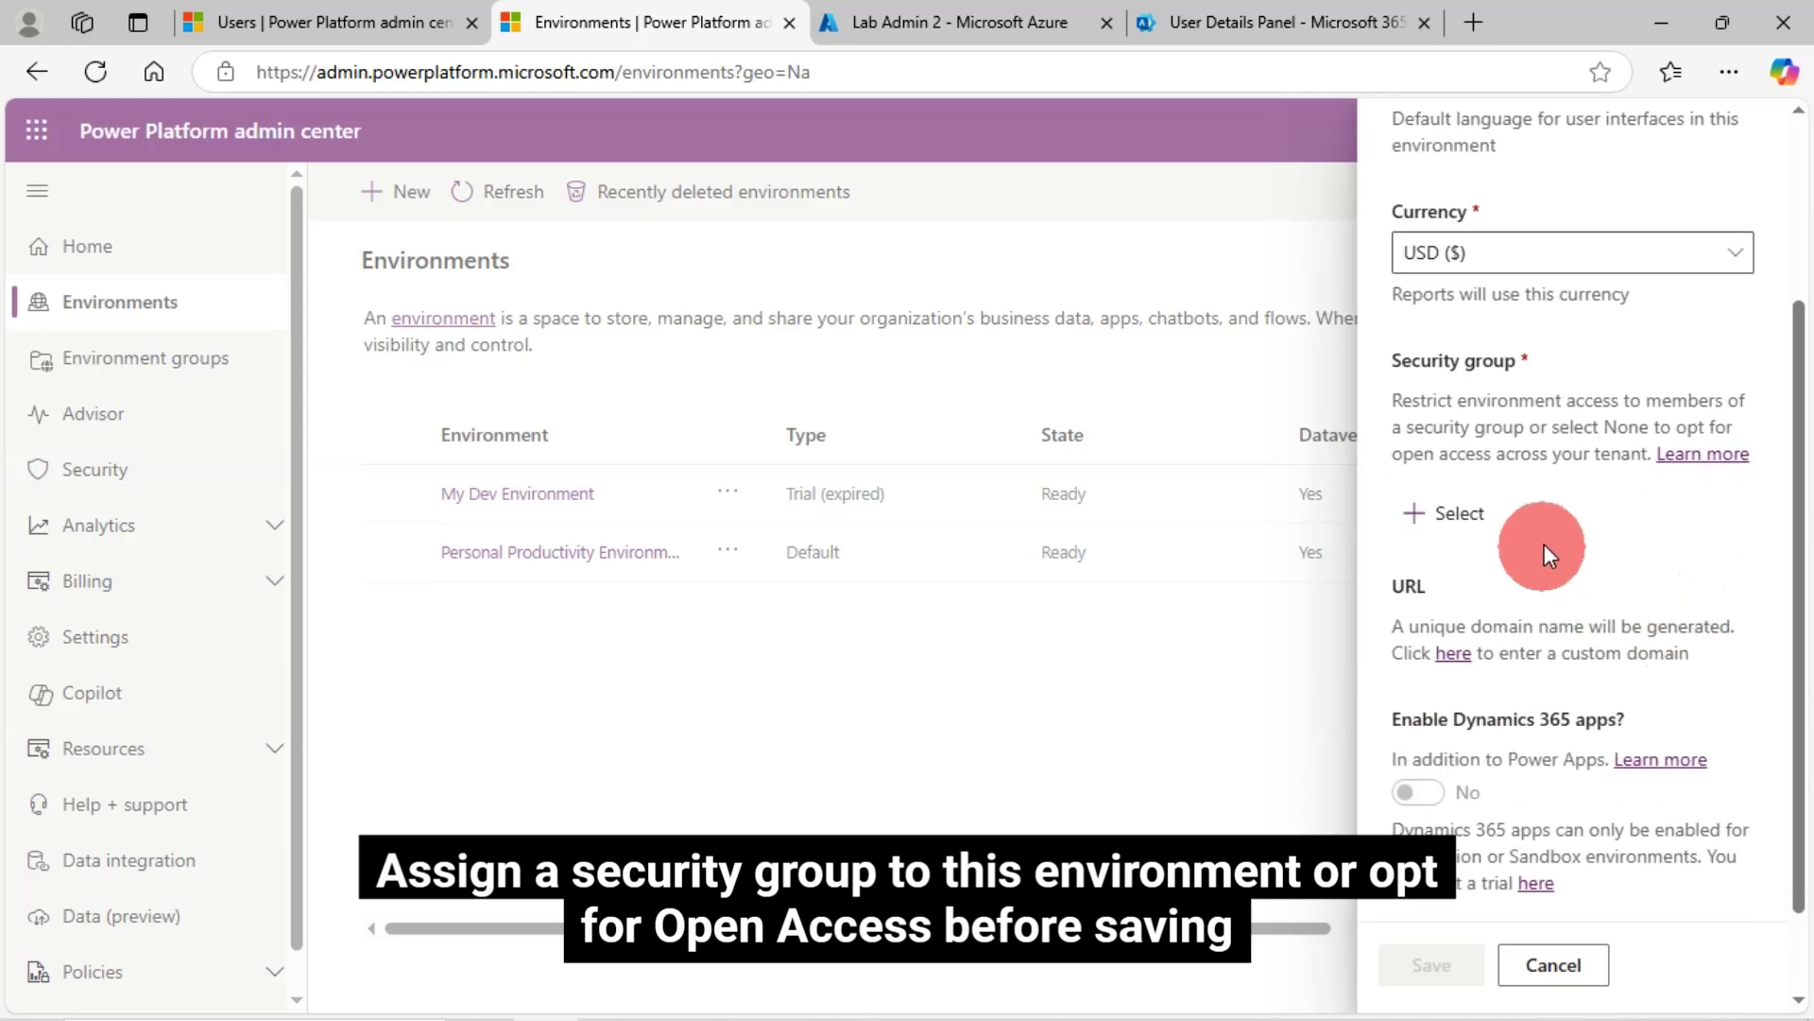
# - Restrict access to Demo Project Security Group and save the new trial environment
pyautogui.click(1463, 531)
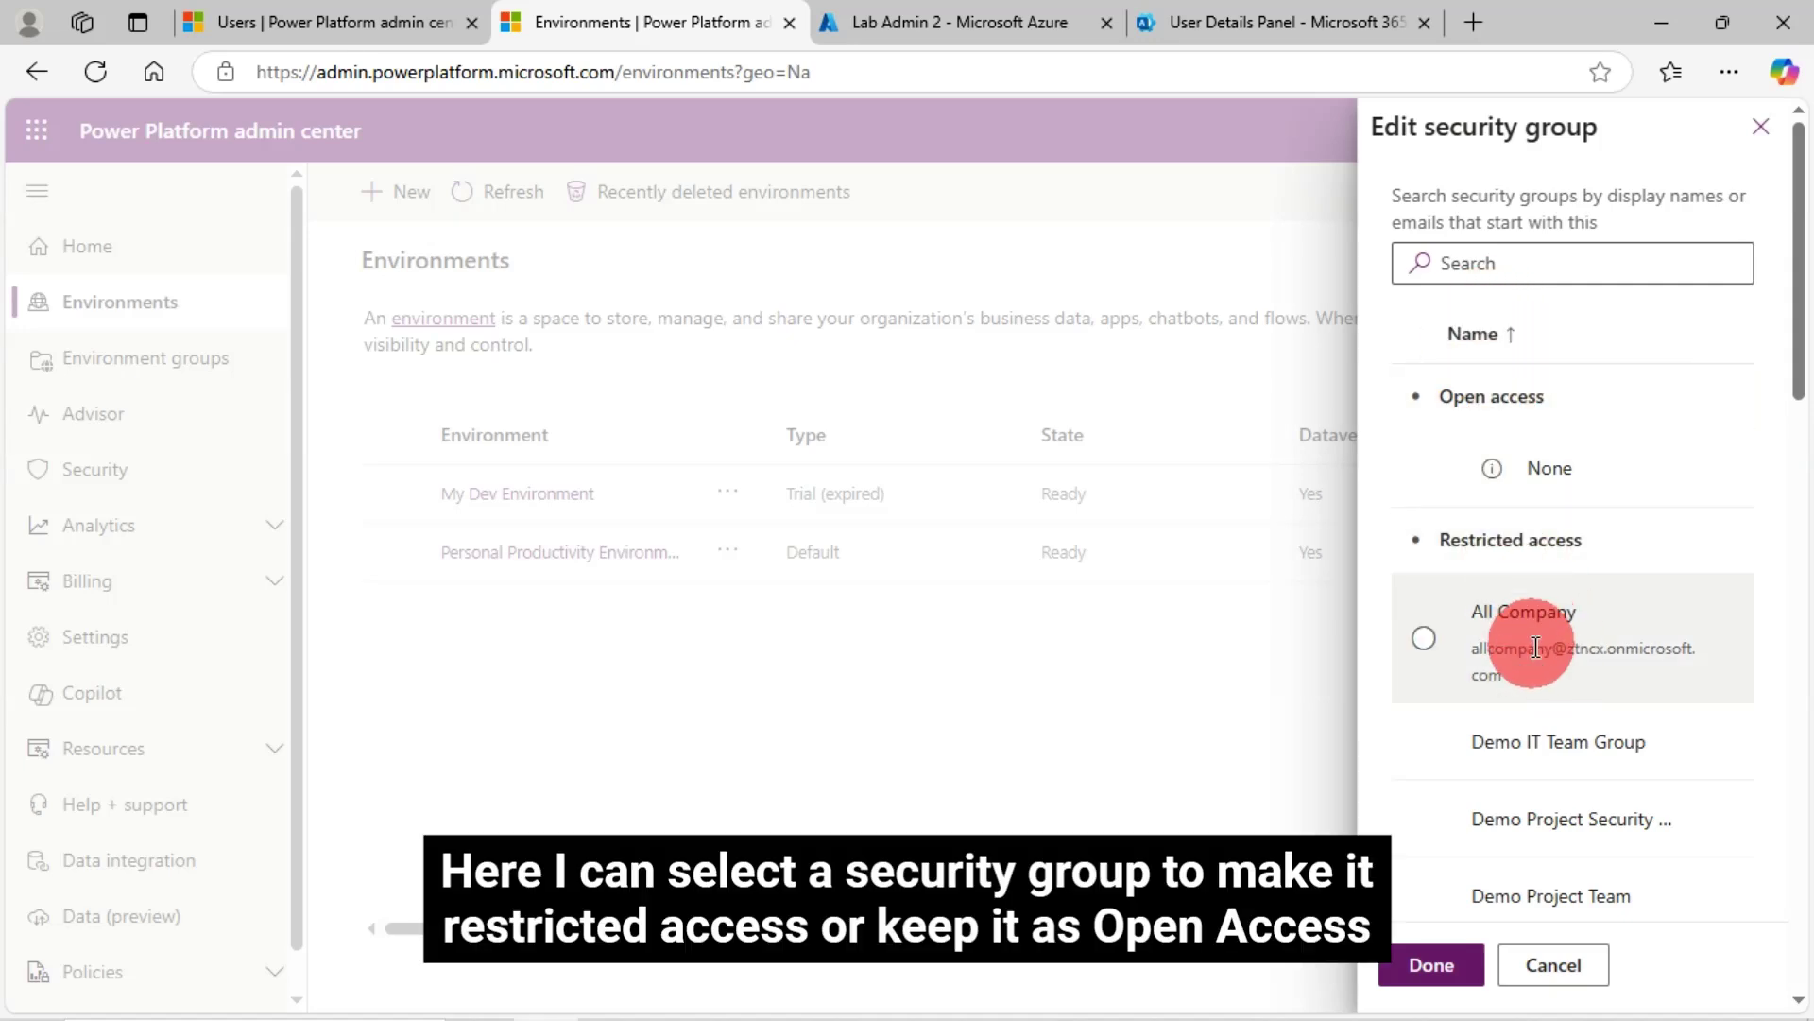
pyautogui.click(1425, 468)
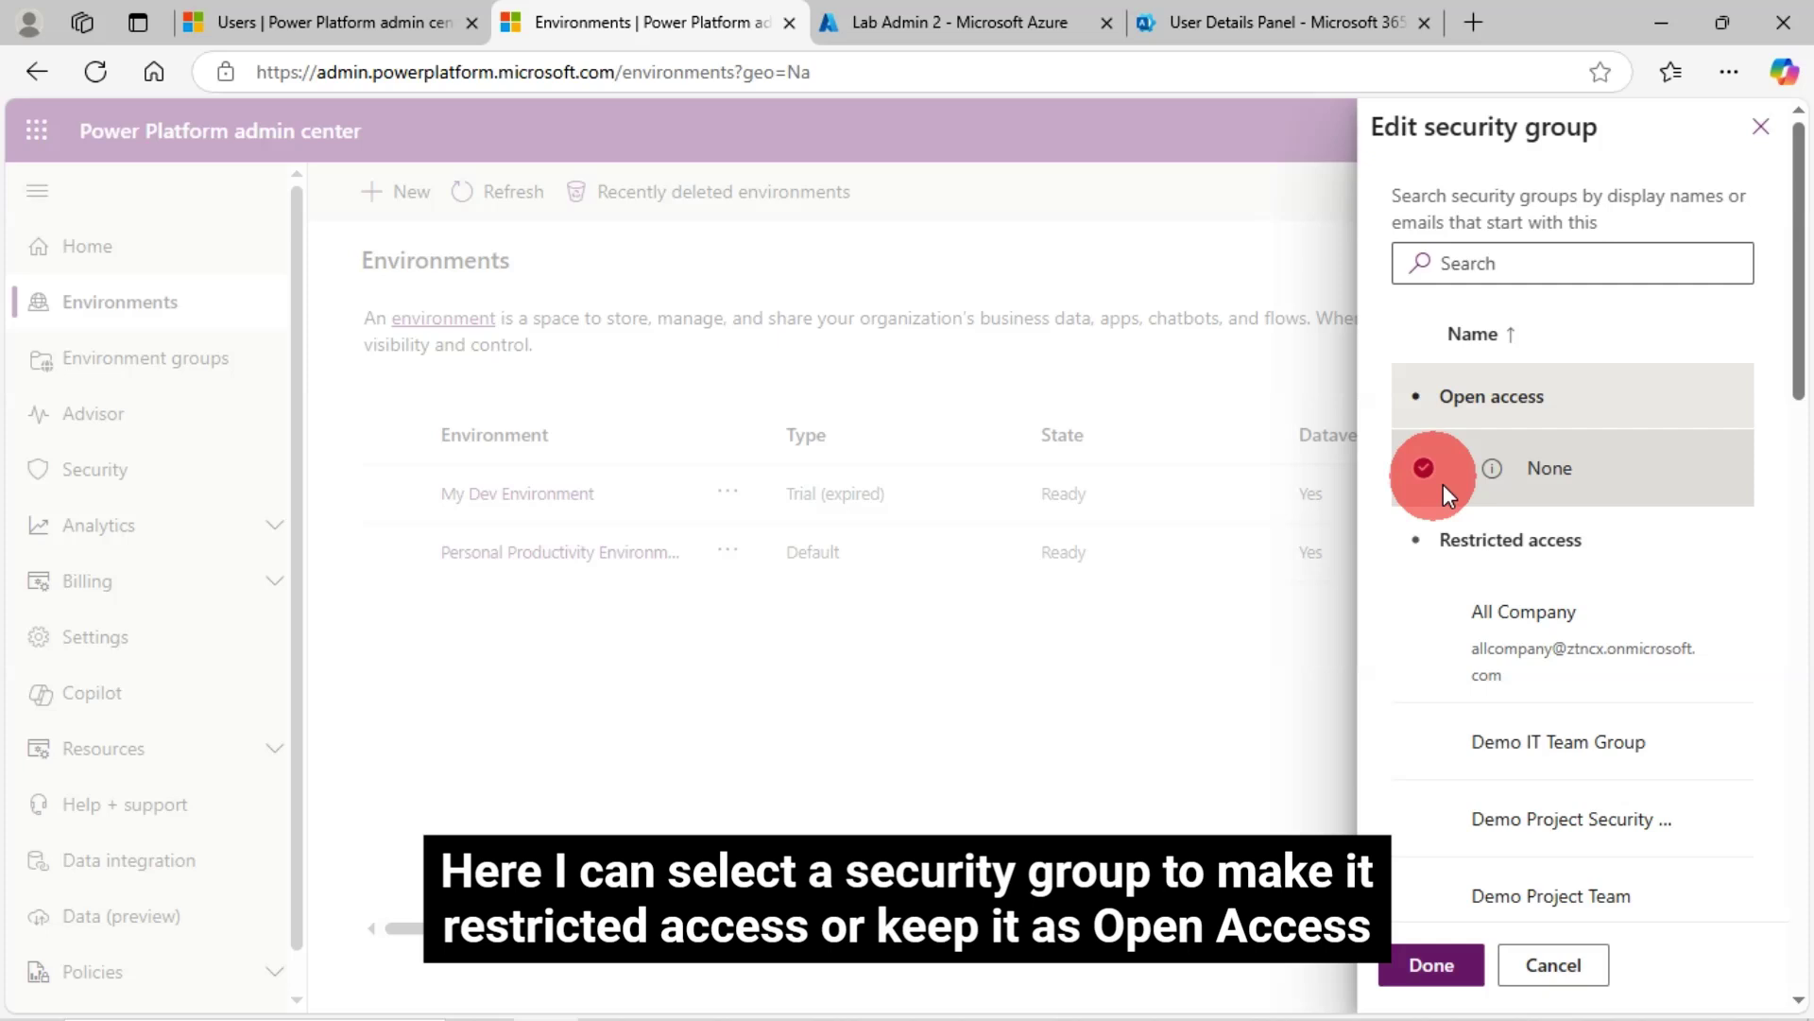
pyautogui.scroll(-1, 1568, 605)
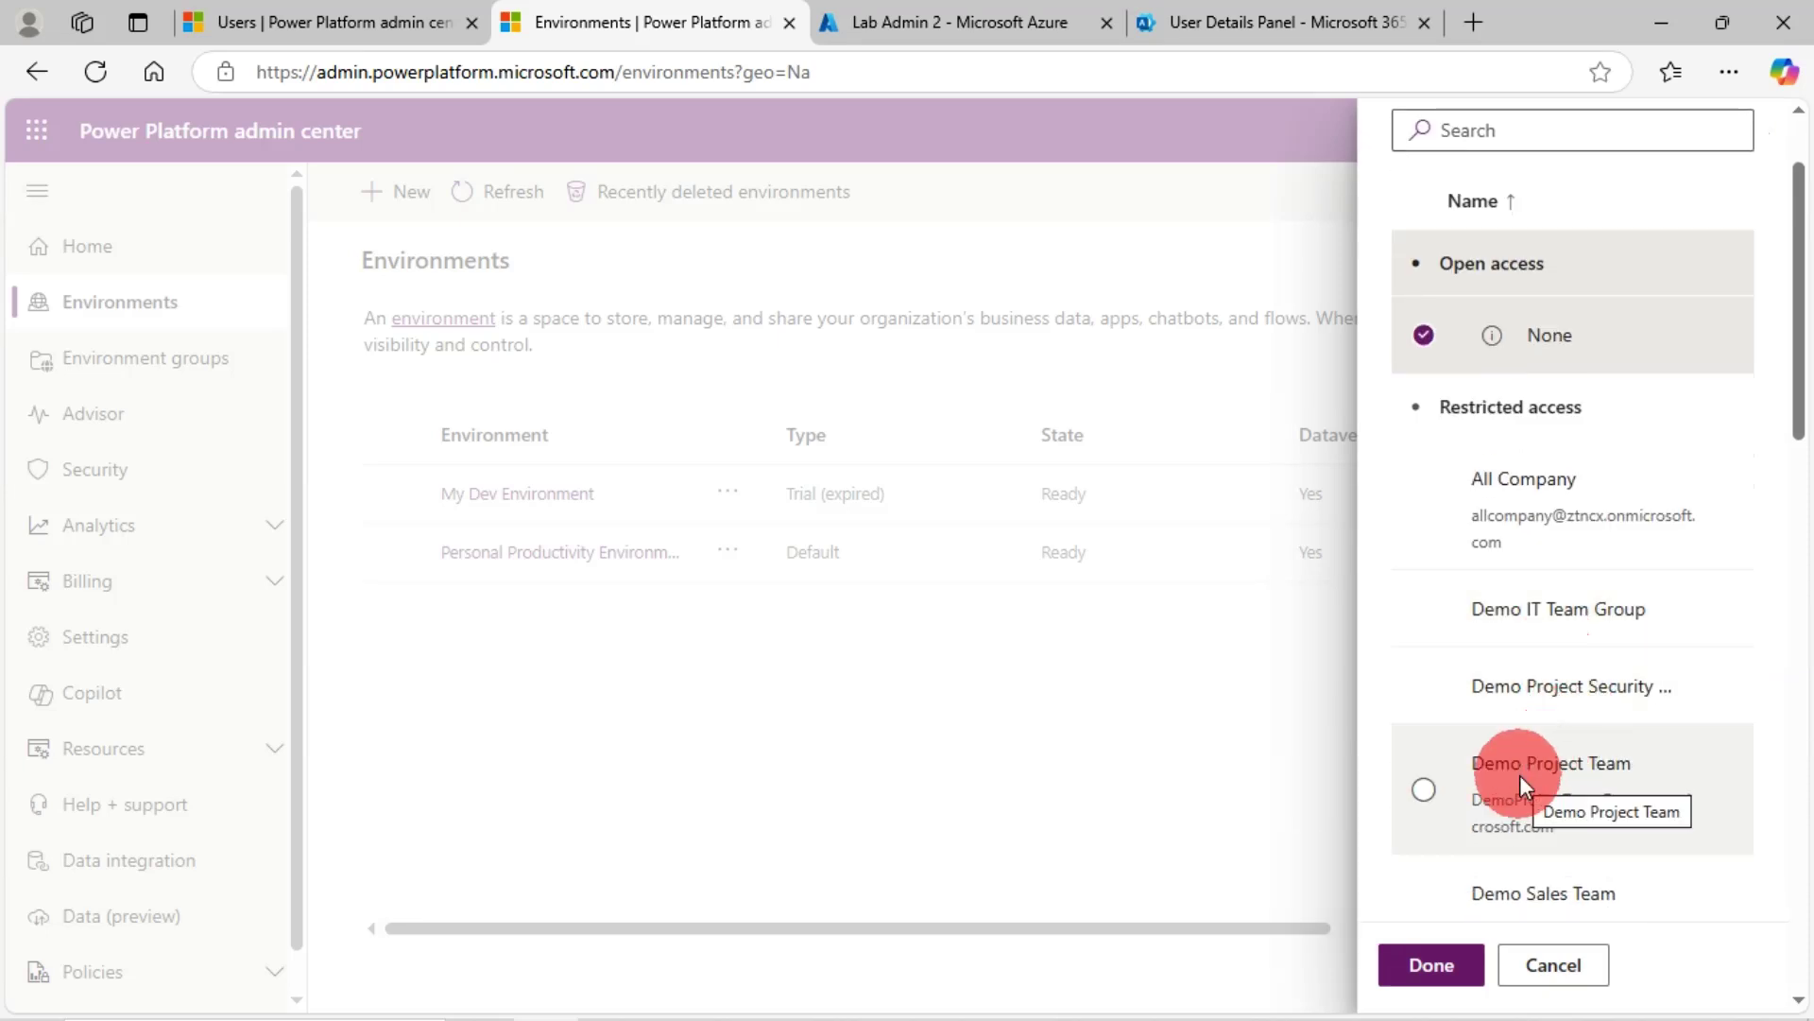
pyautogui.click(1426, 685)
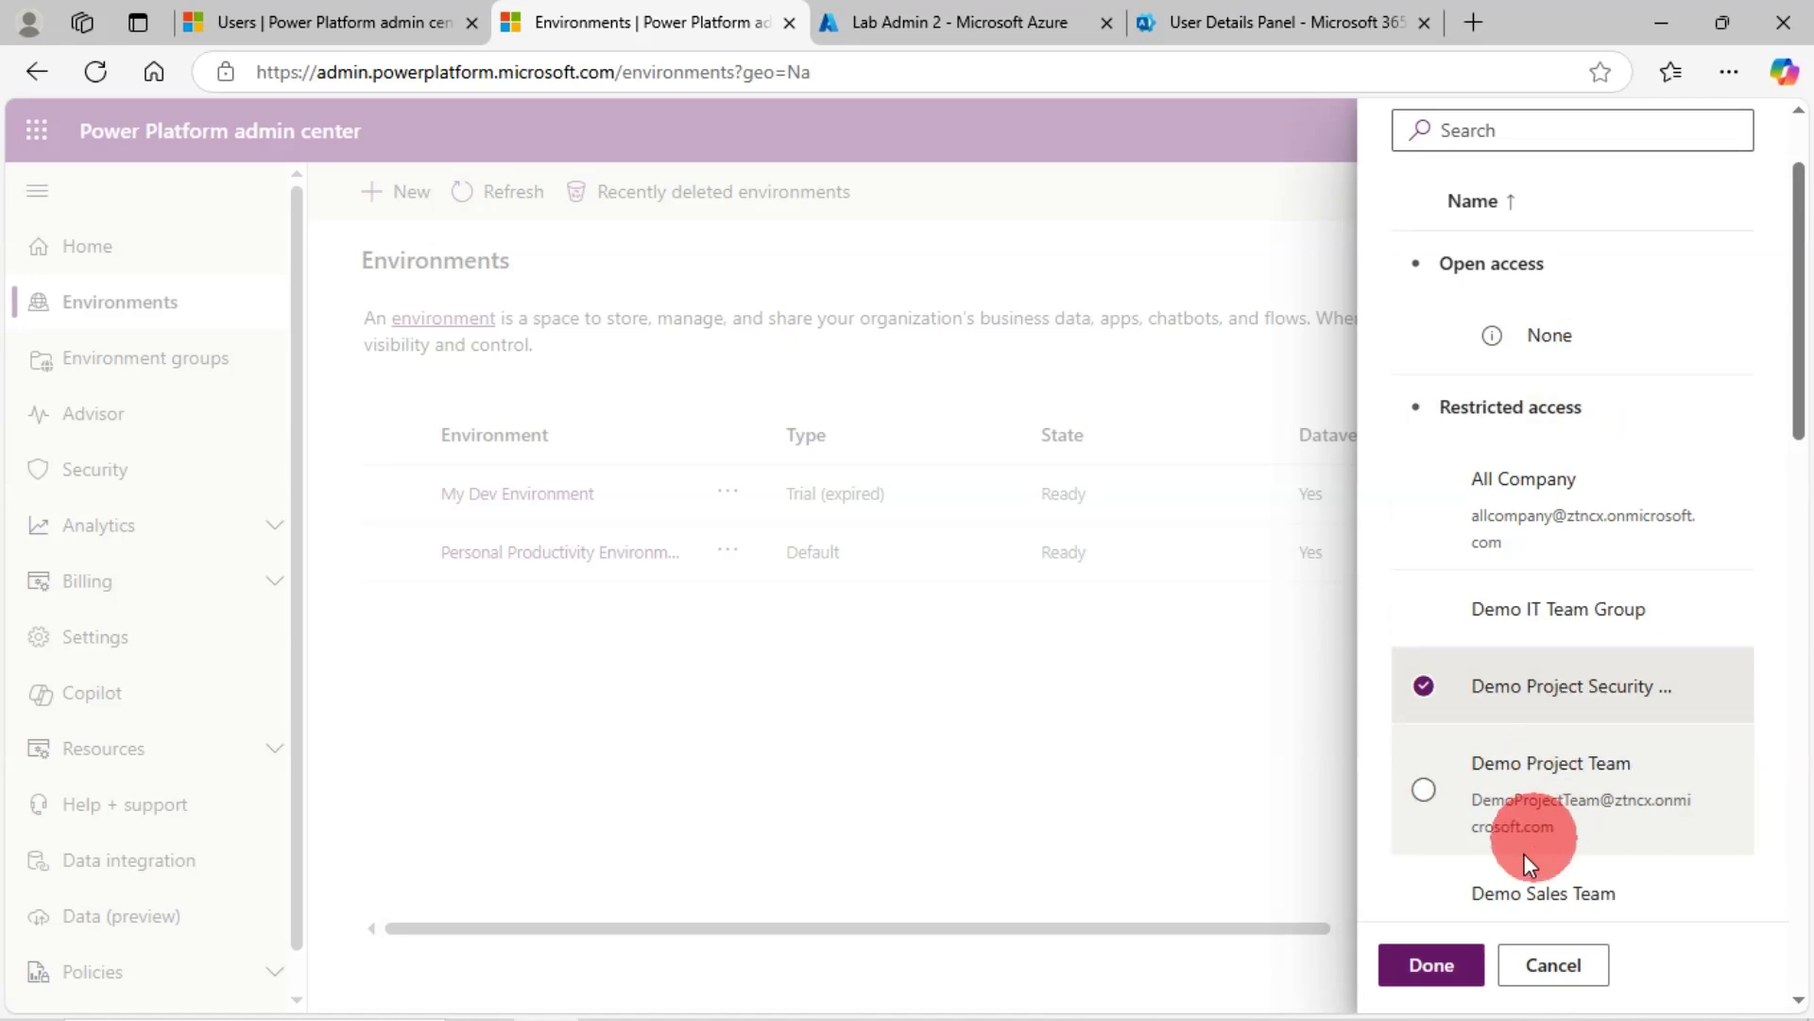
pyautogui.click(1429, 962)
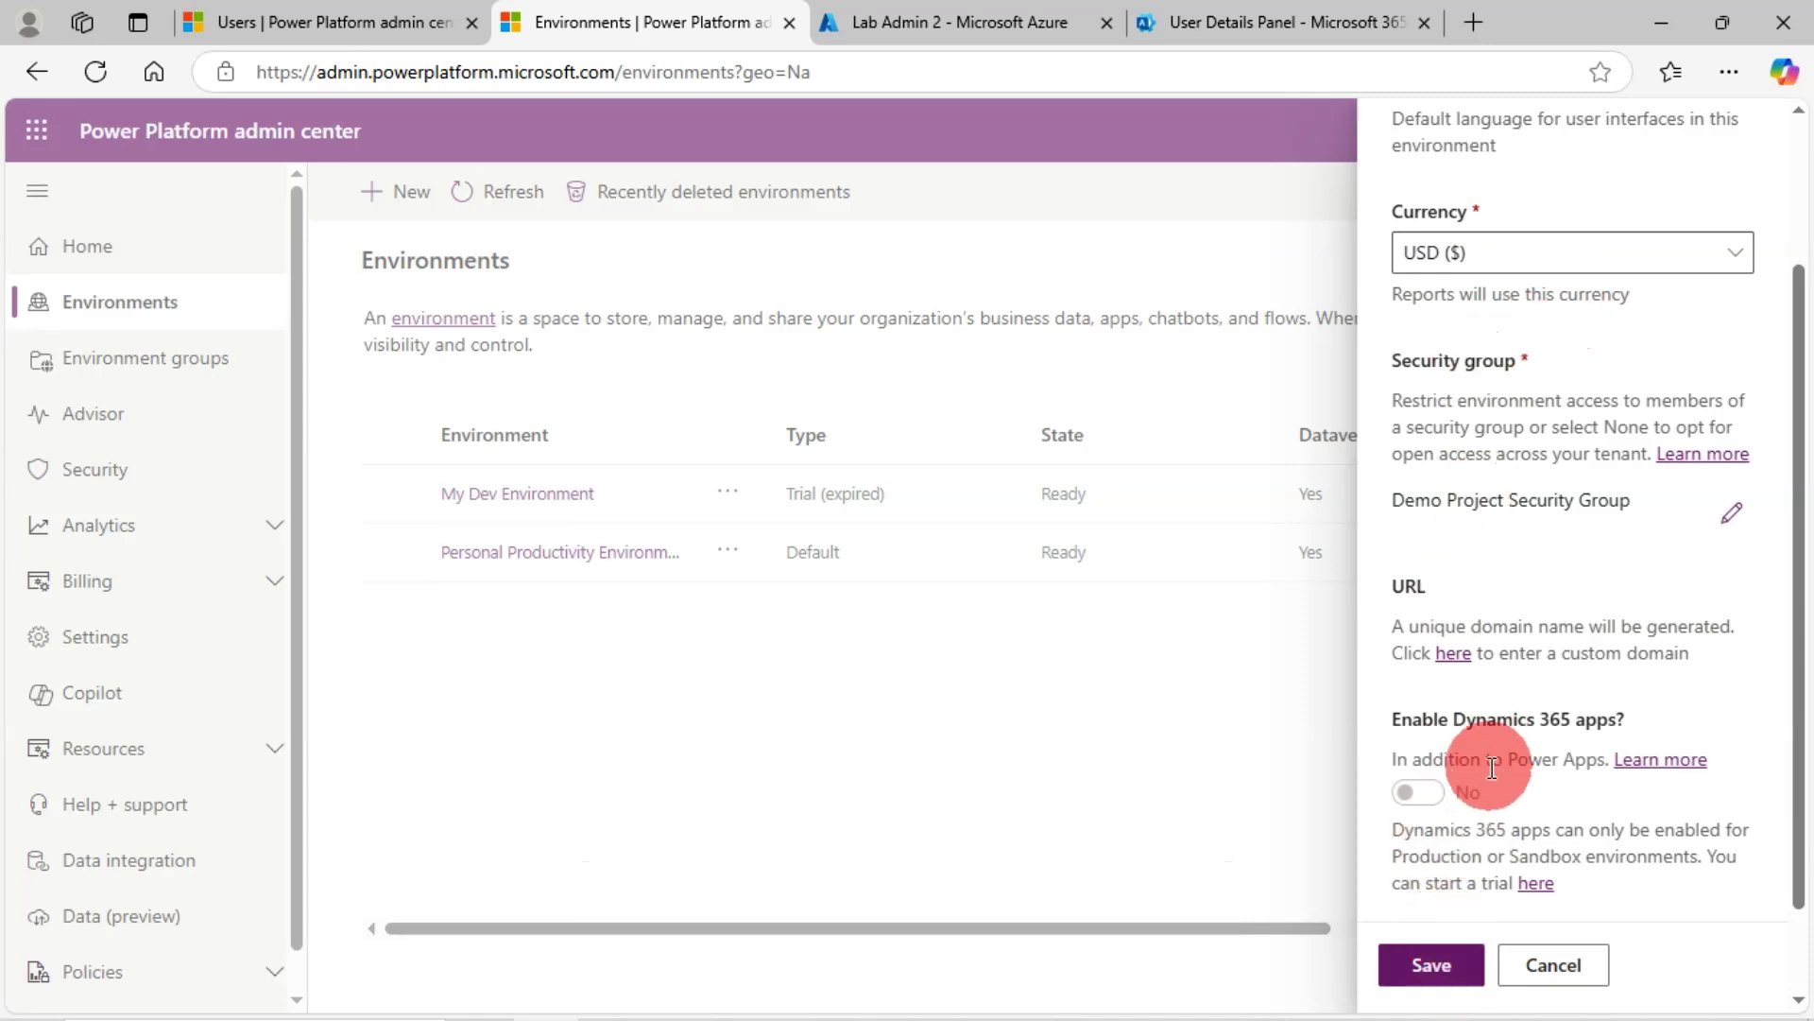
pyautogui.scroll(-2, 1489, 850)
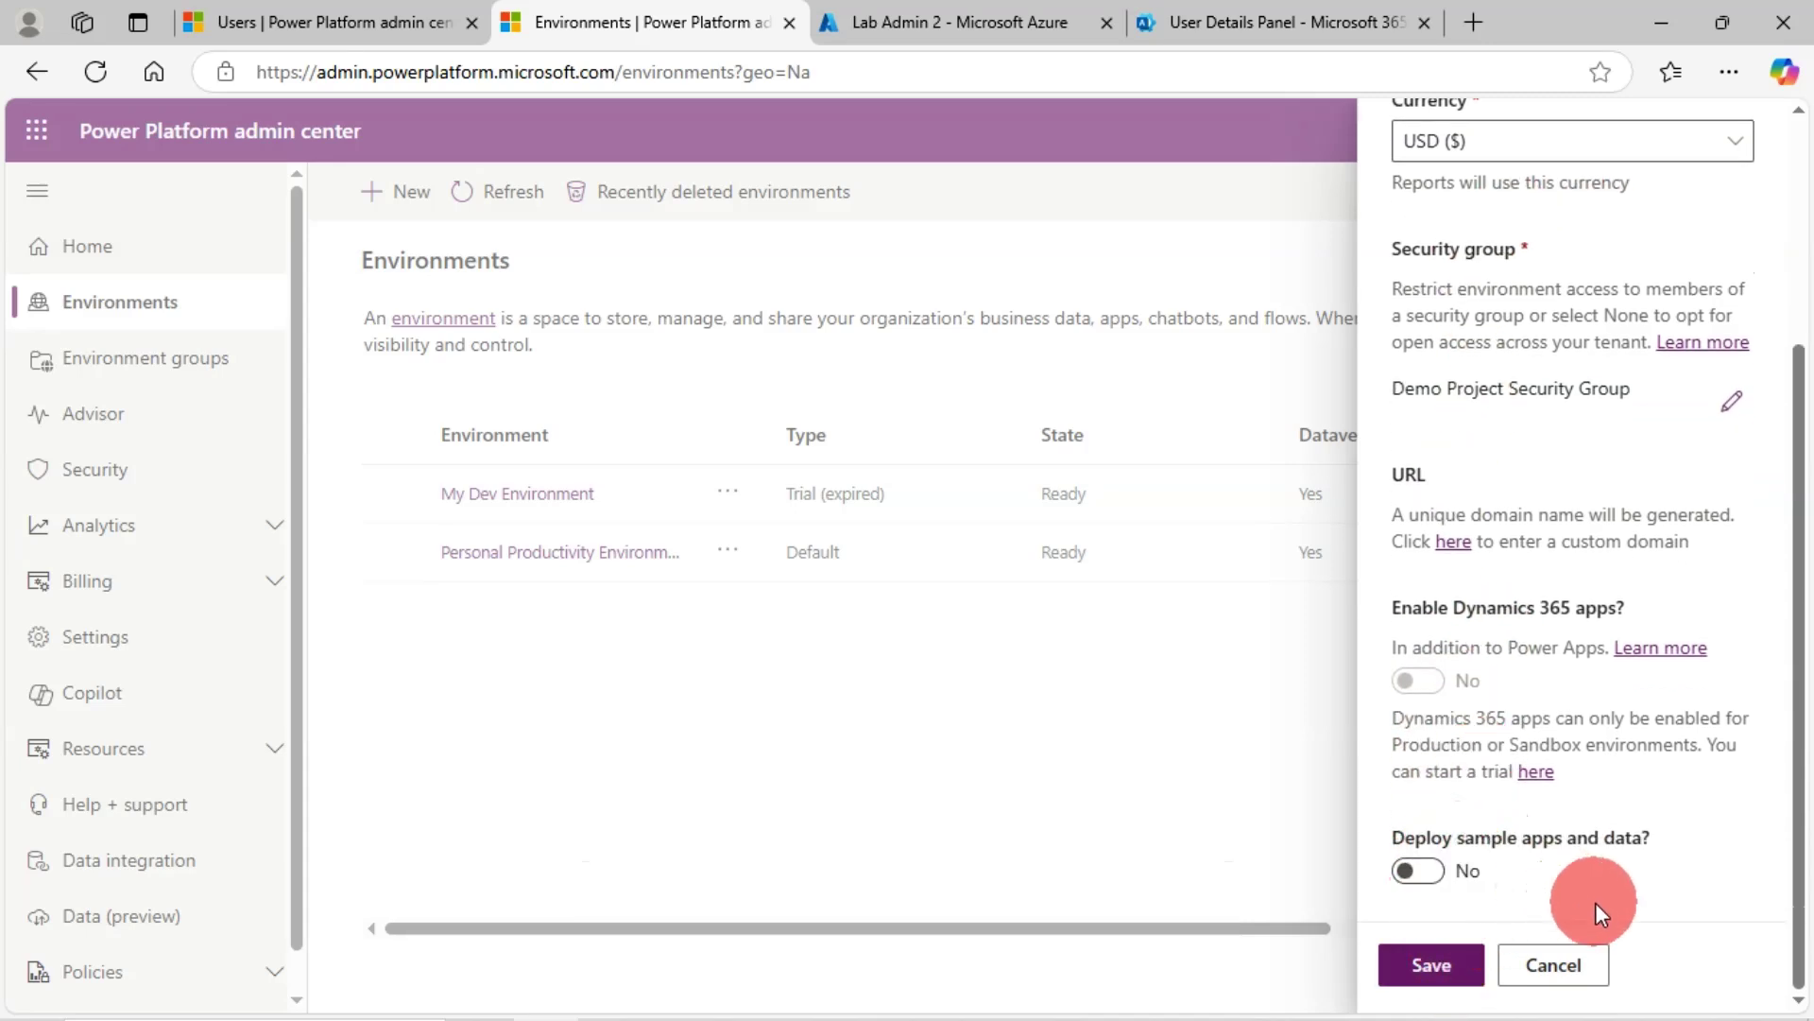
pyautogui.click(1443, 965)
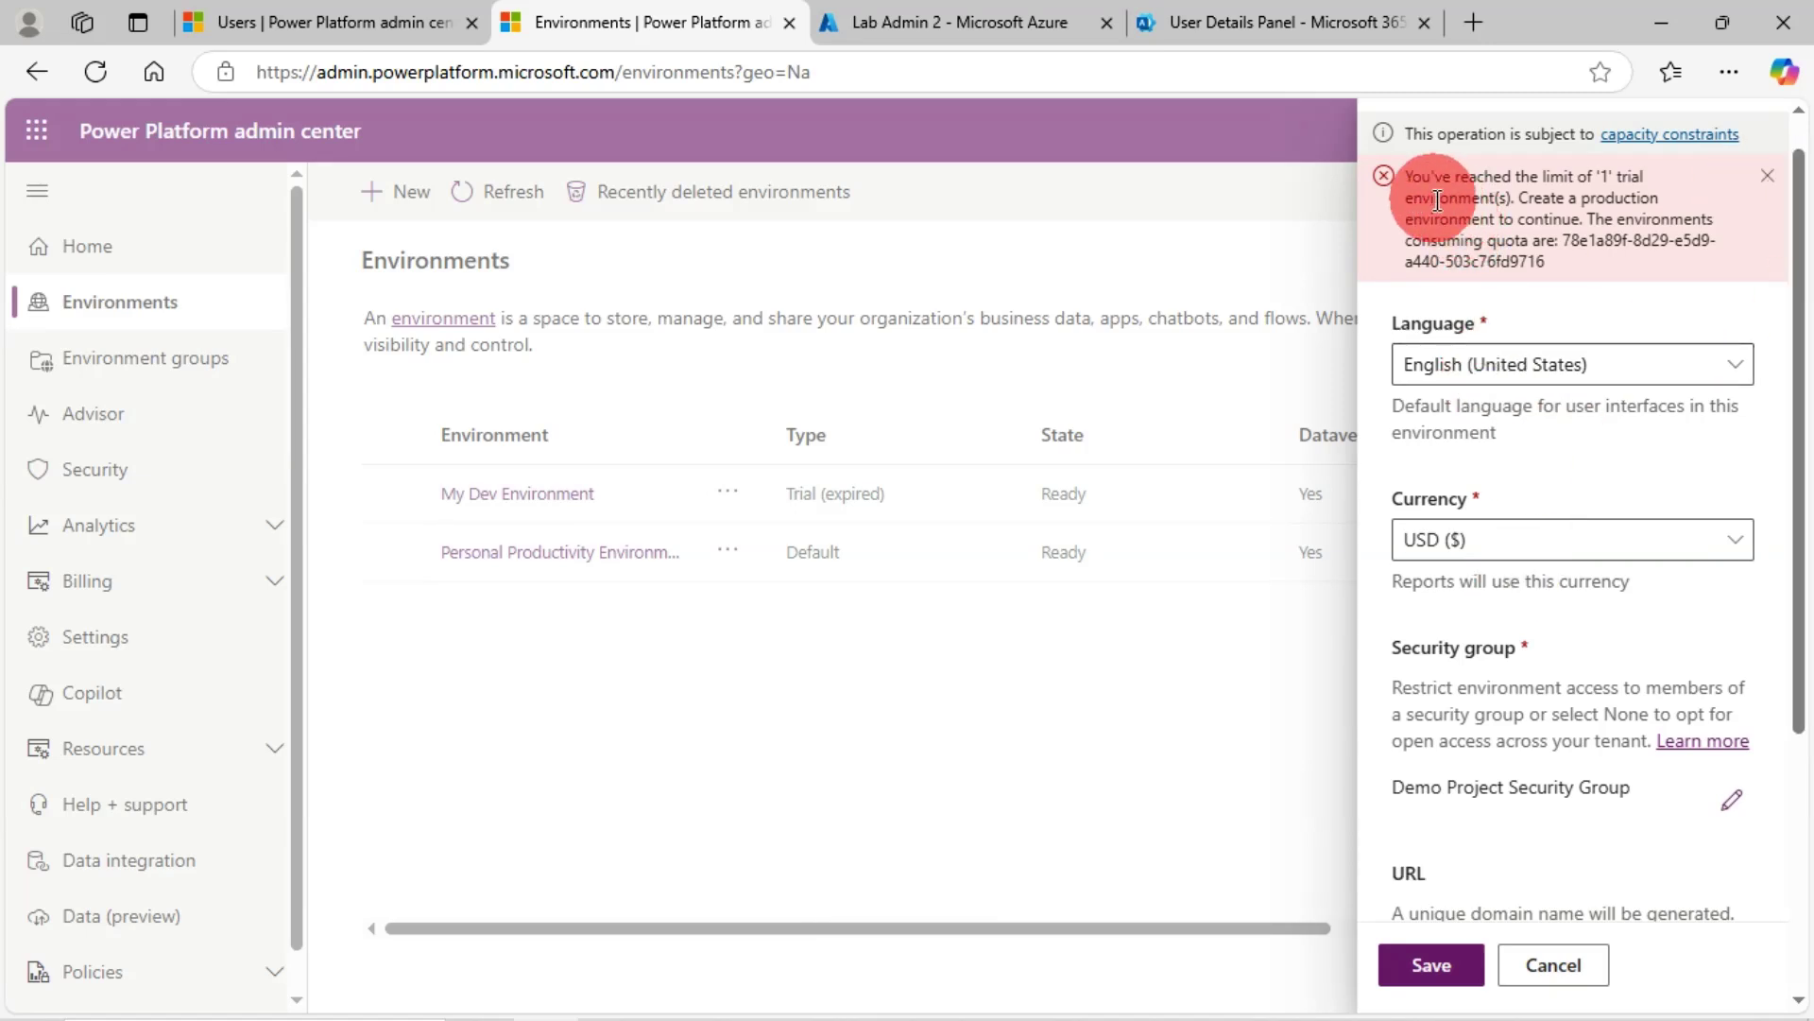
# - Review the error stating the limit of 1 trial environment has been reached
pyautogui.moveTo(1406, 177); pyautogui.dragTo(1559, 265)
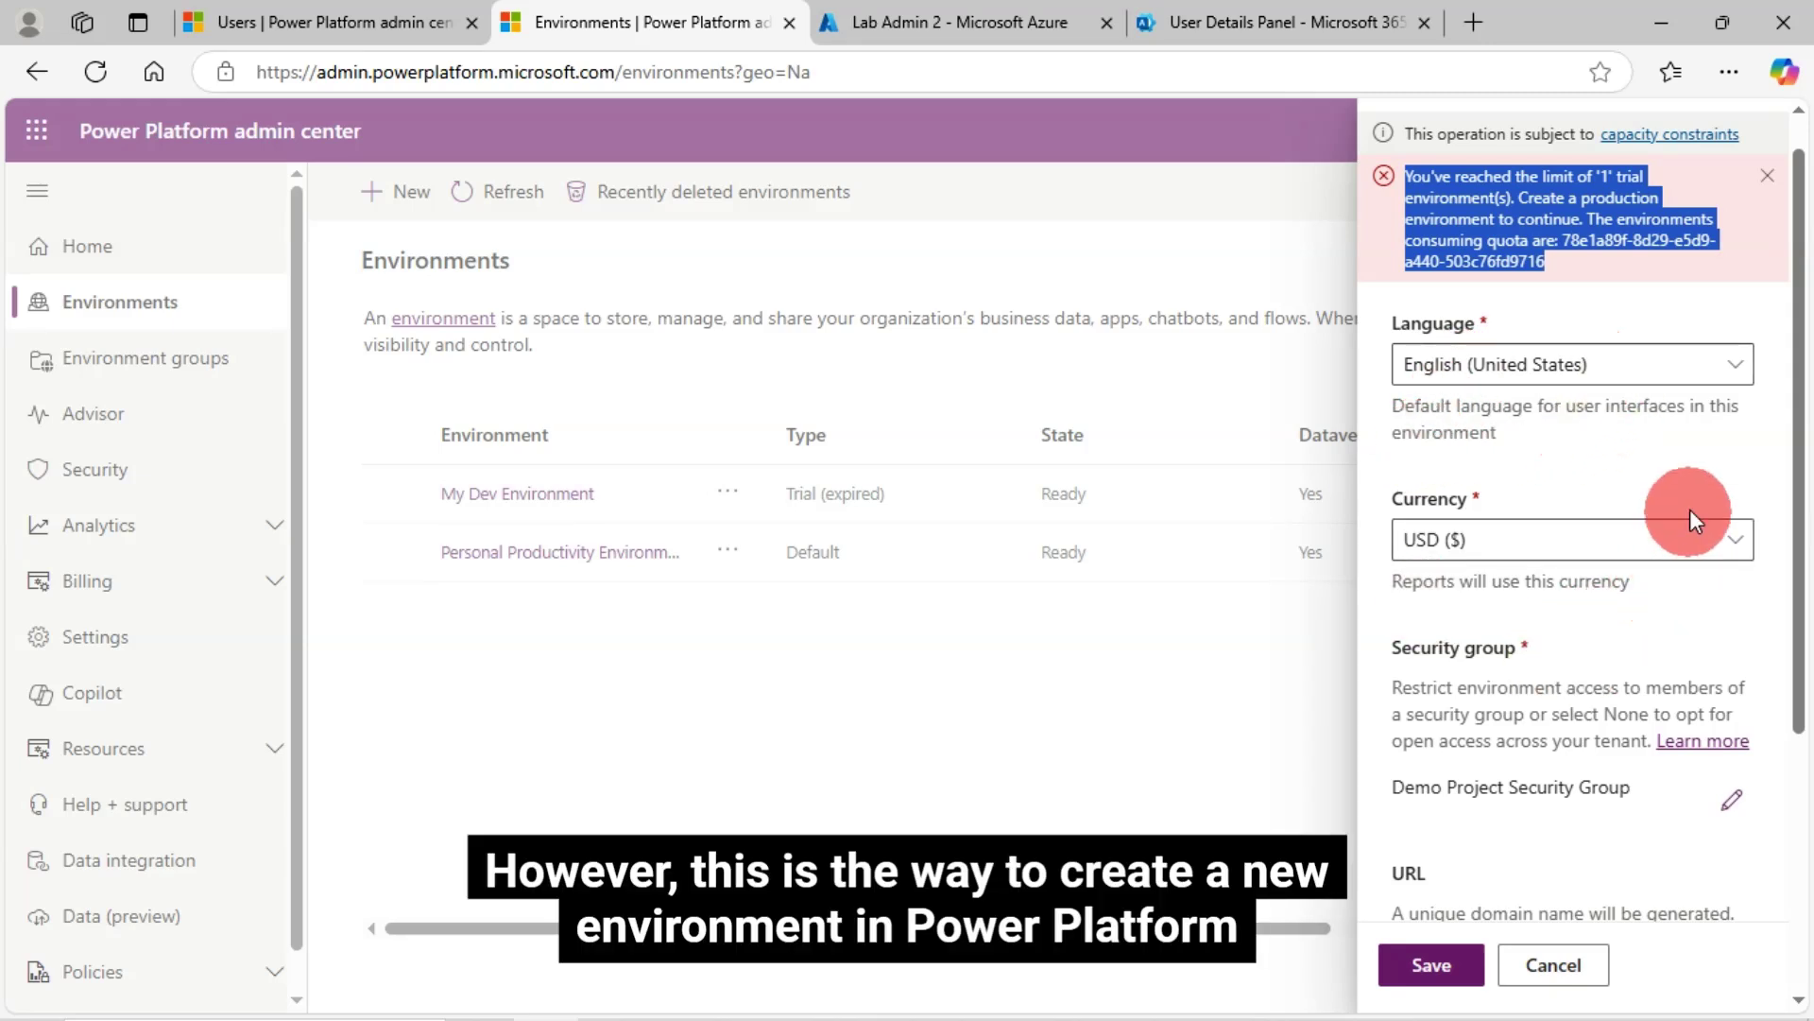
pyautogui.click(1682, 474)
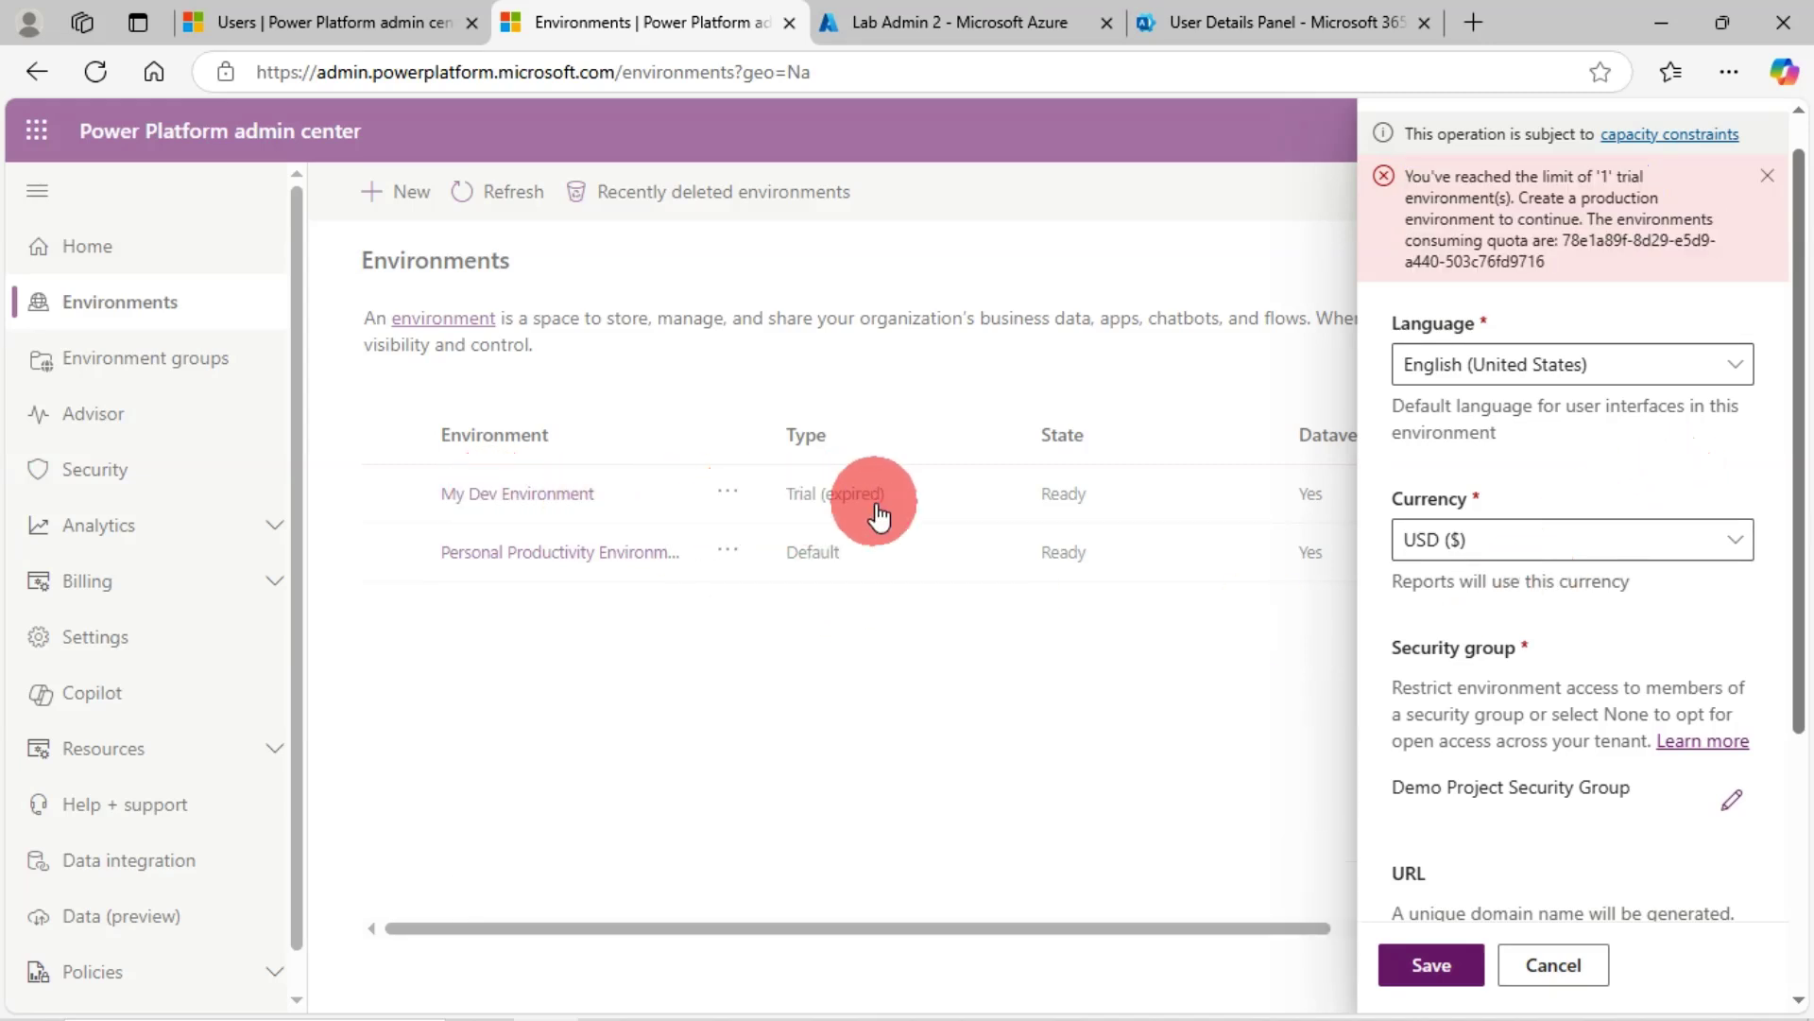
pyautogui.scroll(-3, 1735, 718)
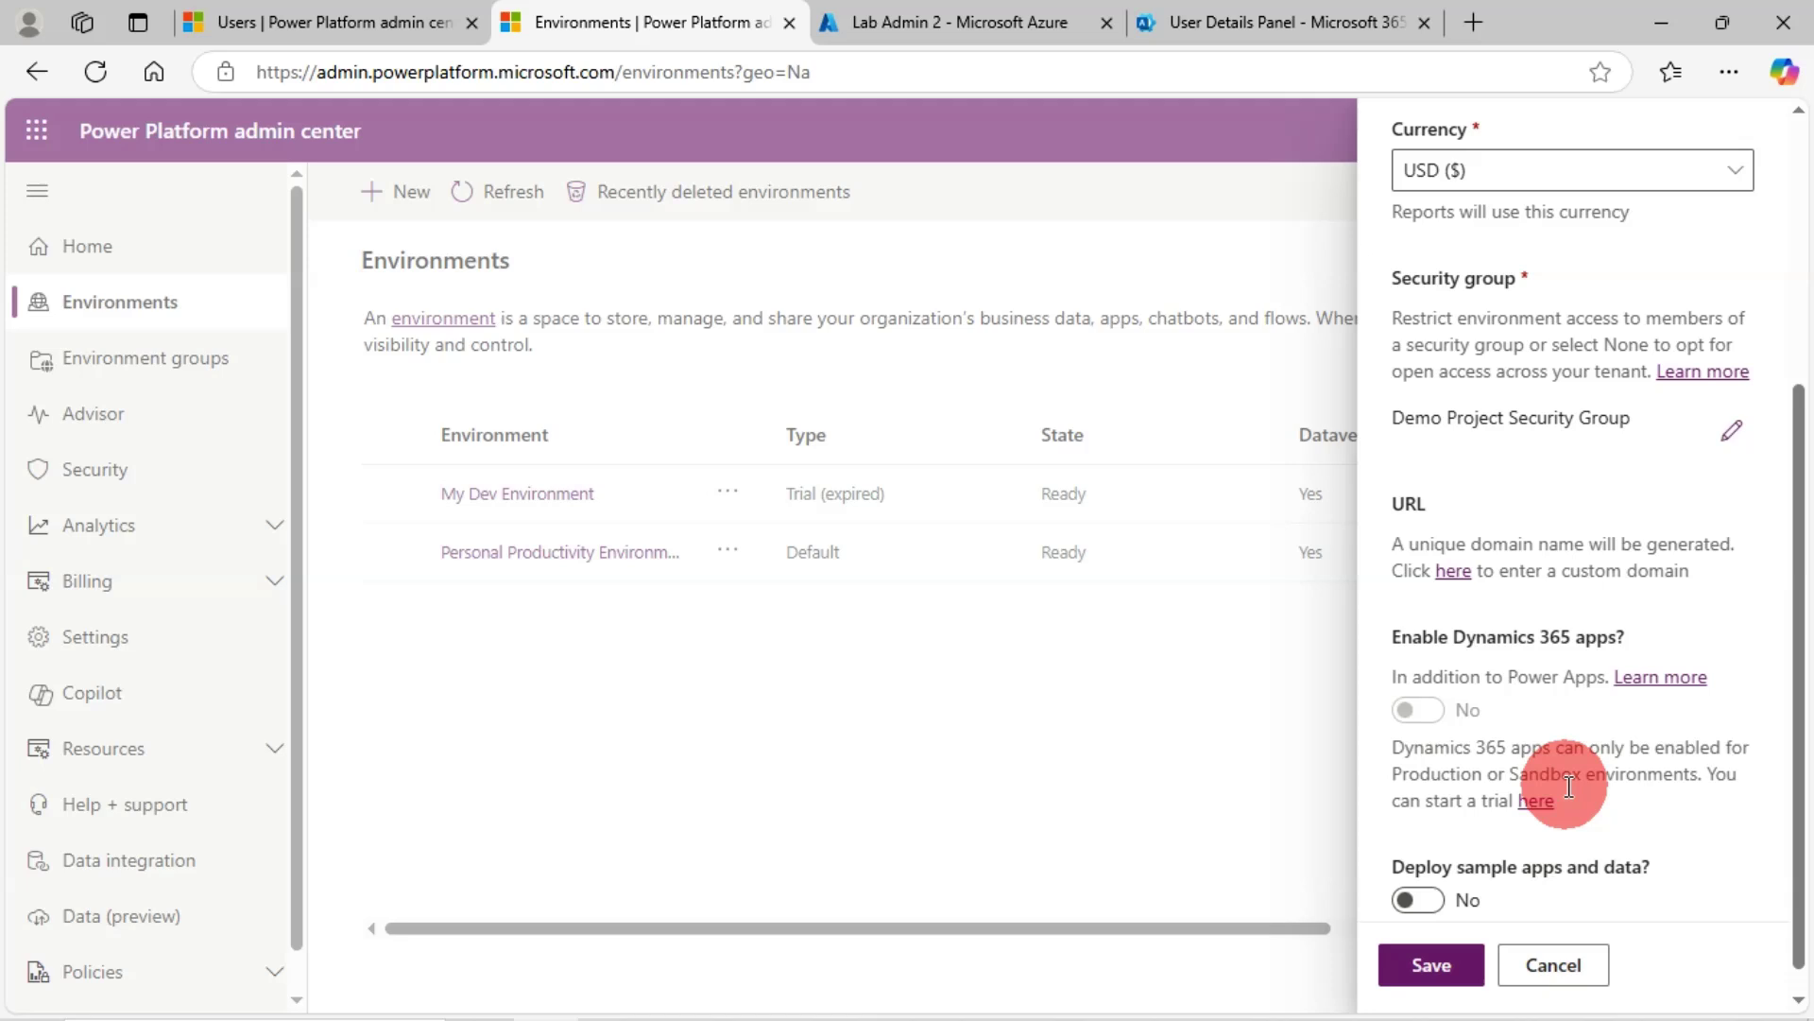
# - Close the new environment form and open My Dev Environment's details page
pyautogui.press('Escape')
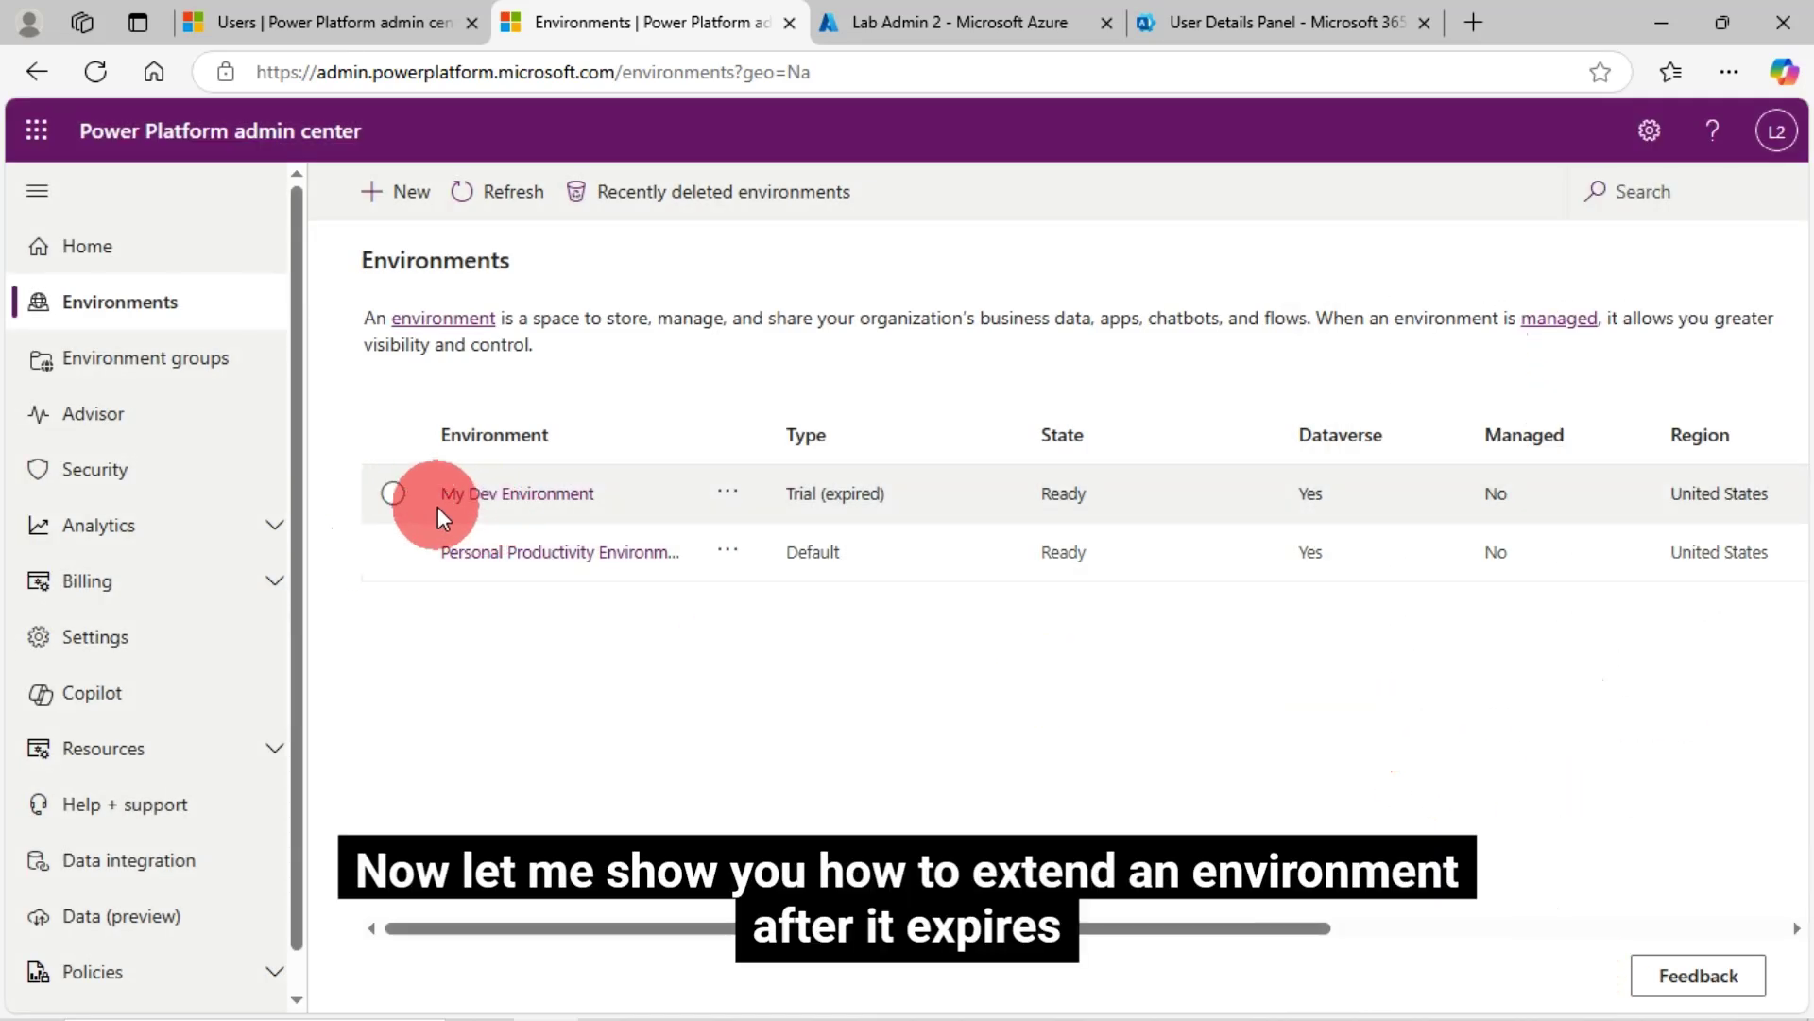
pyautogui.click(395, 497)
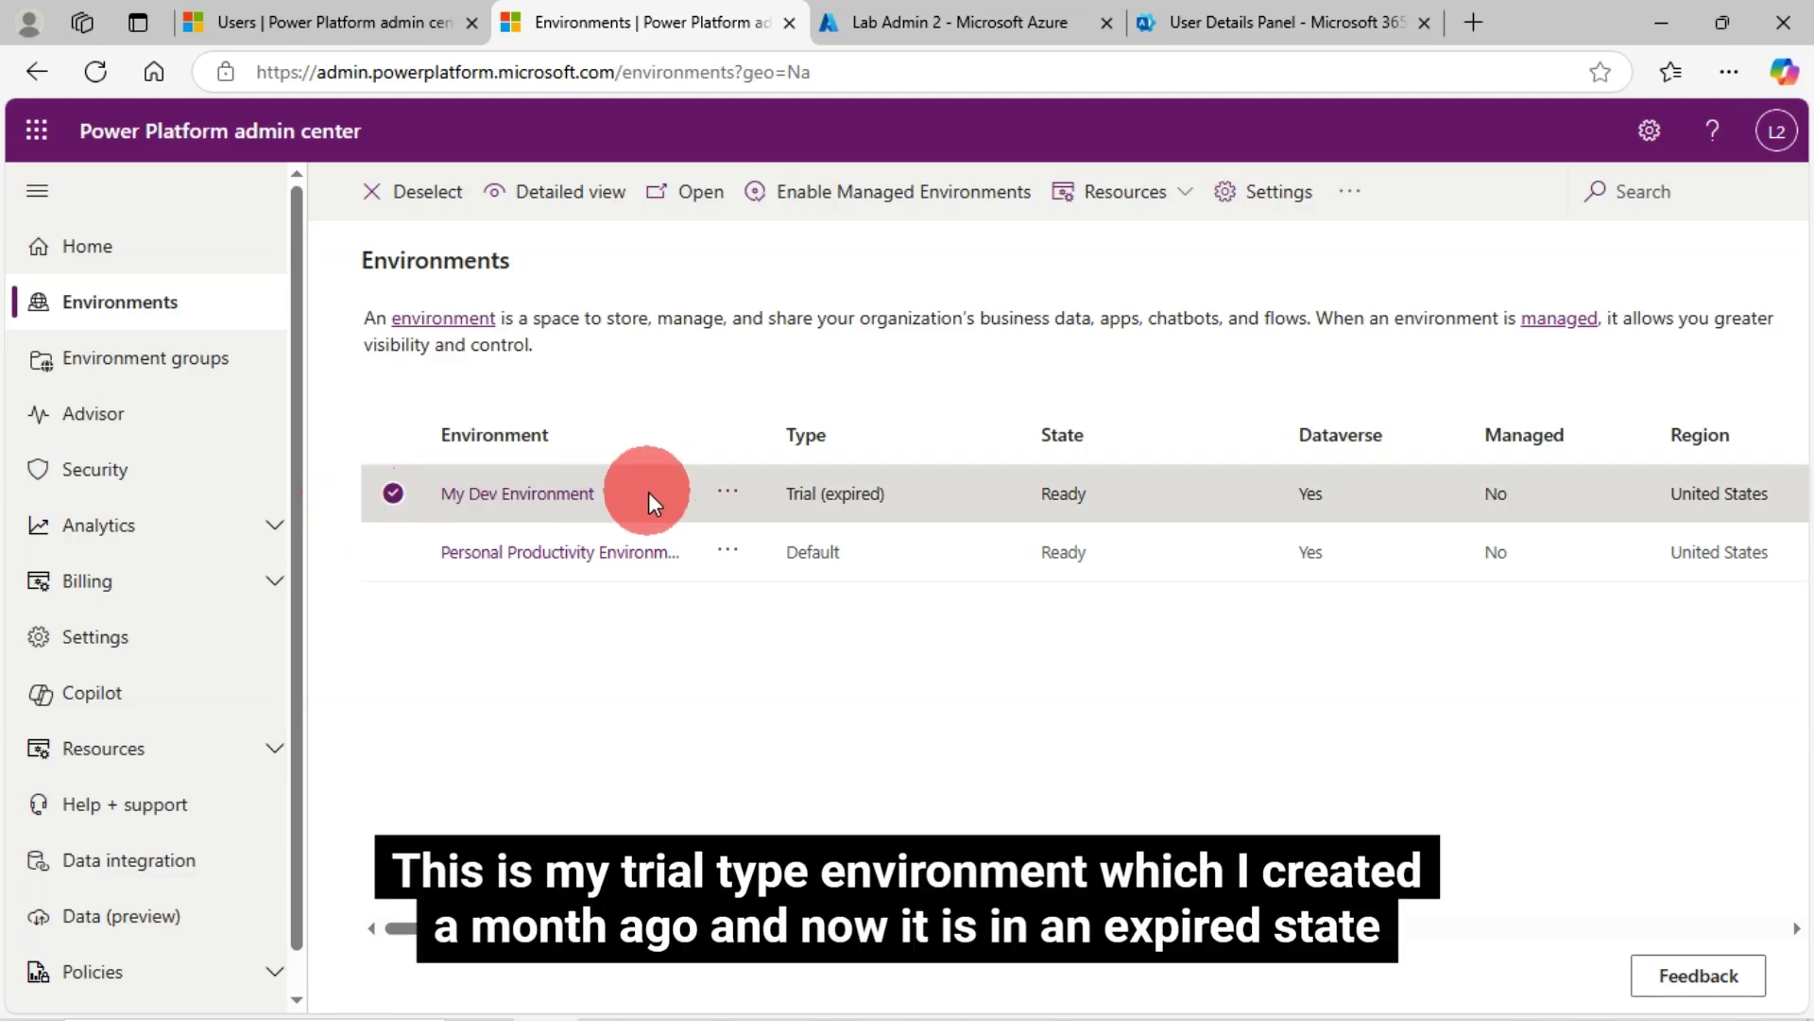
pyautogui.click(534, 497)
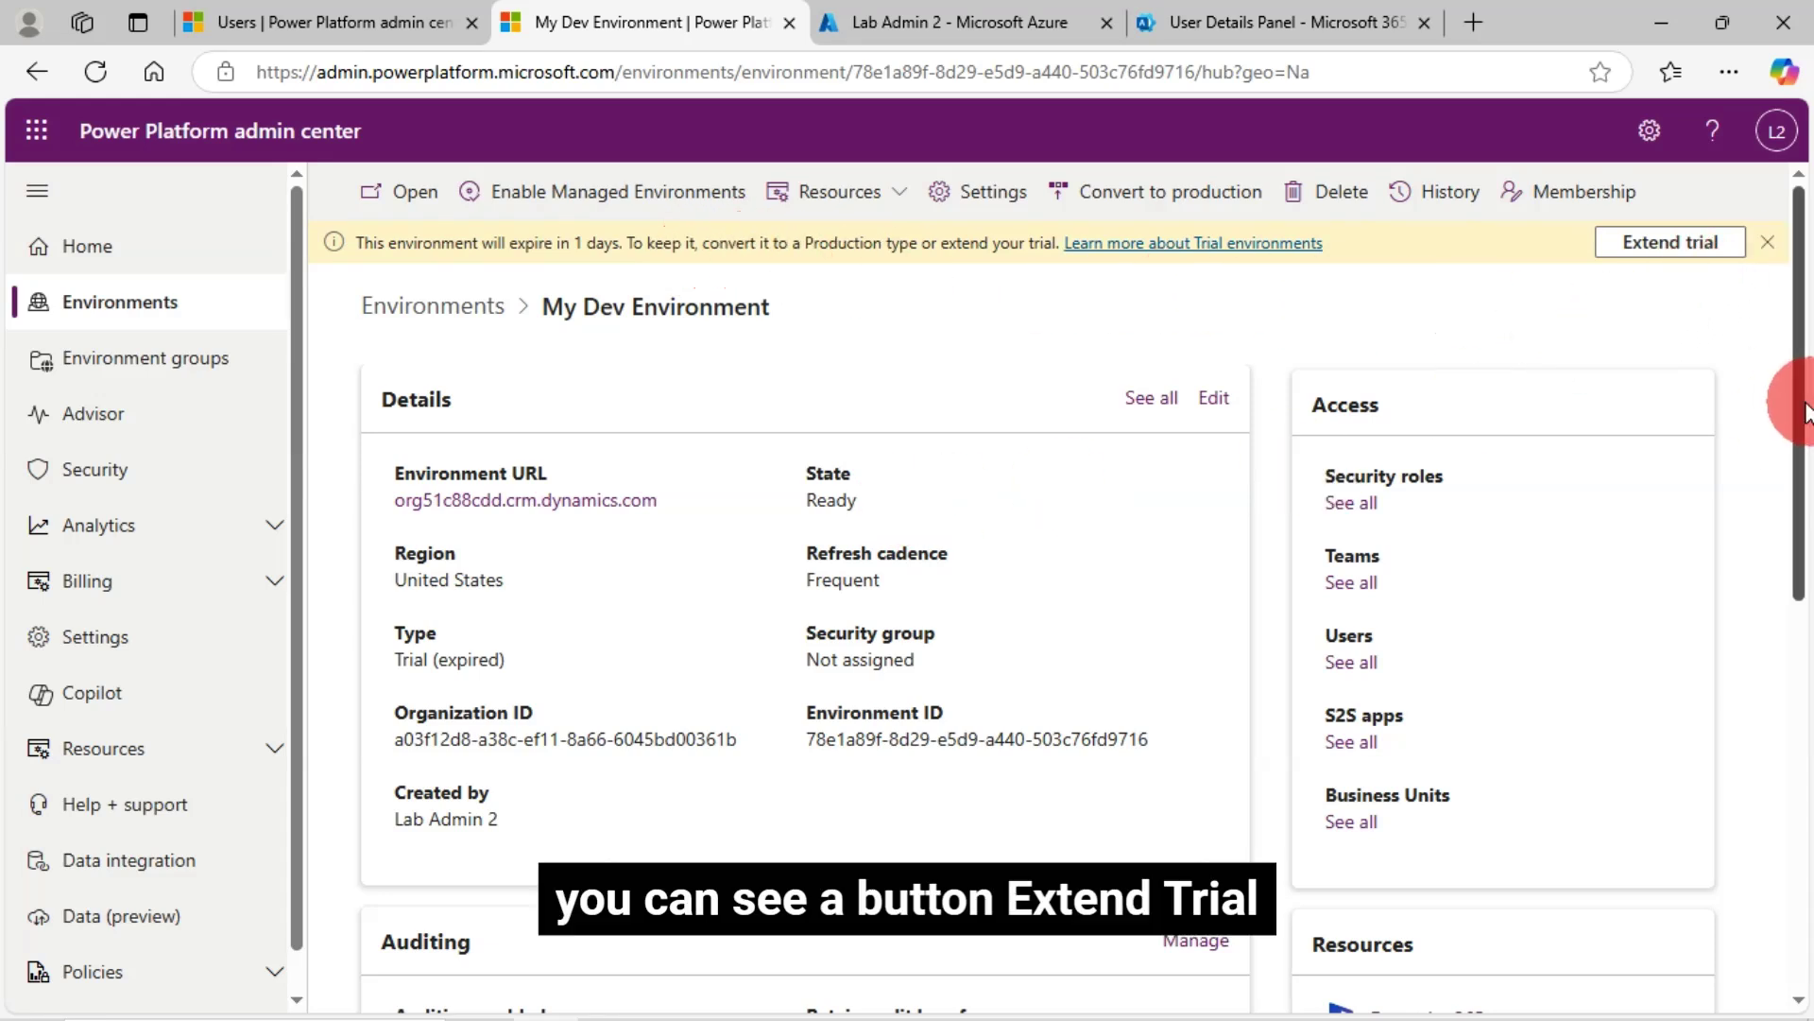
# - Start extending My Dev Environment's trial and review the 30-day and production-conversion notes
pyautogui.click(1683, 263)
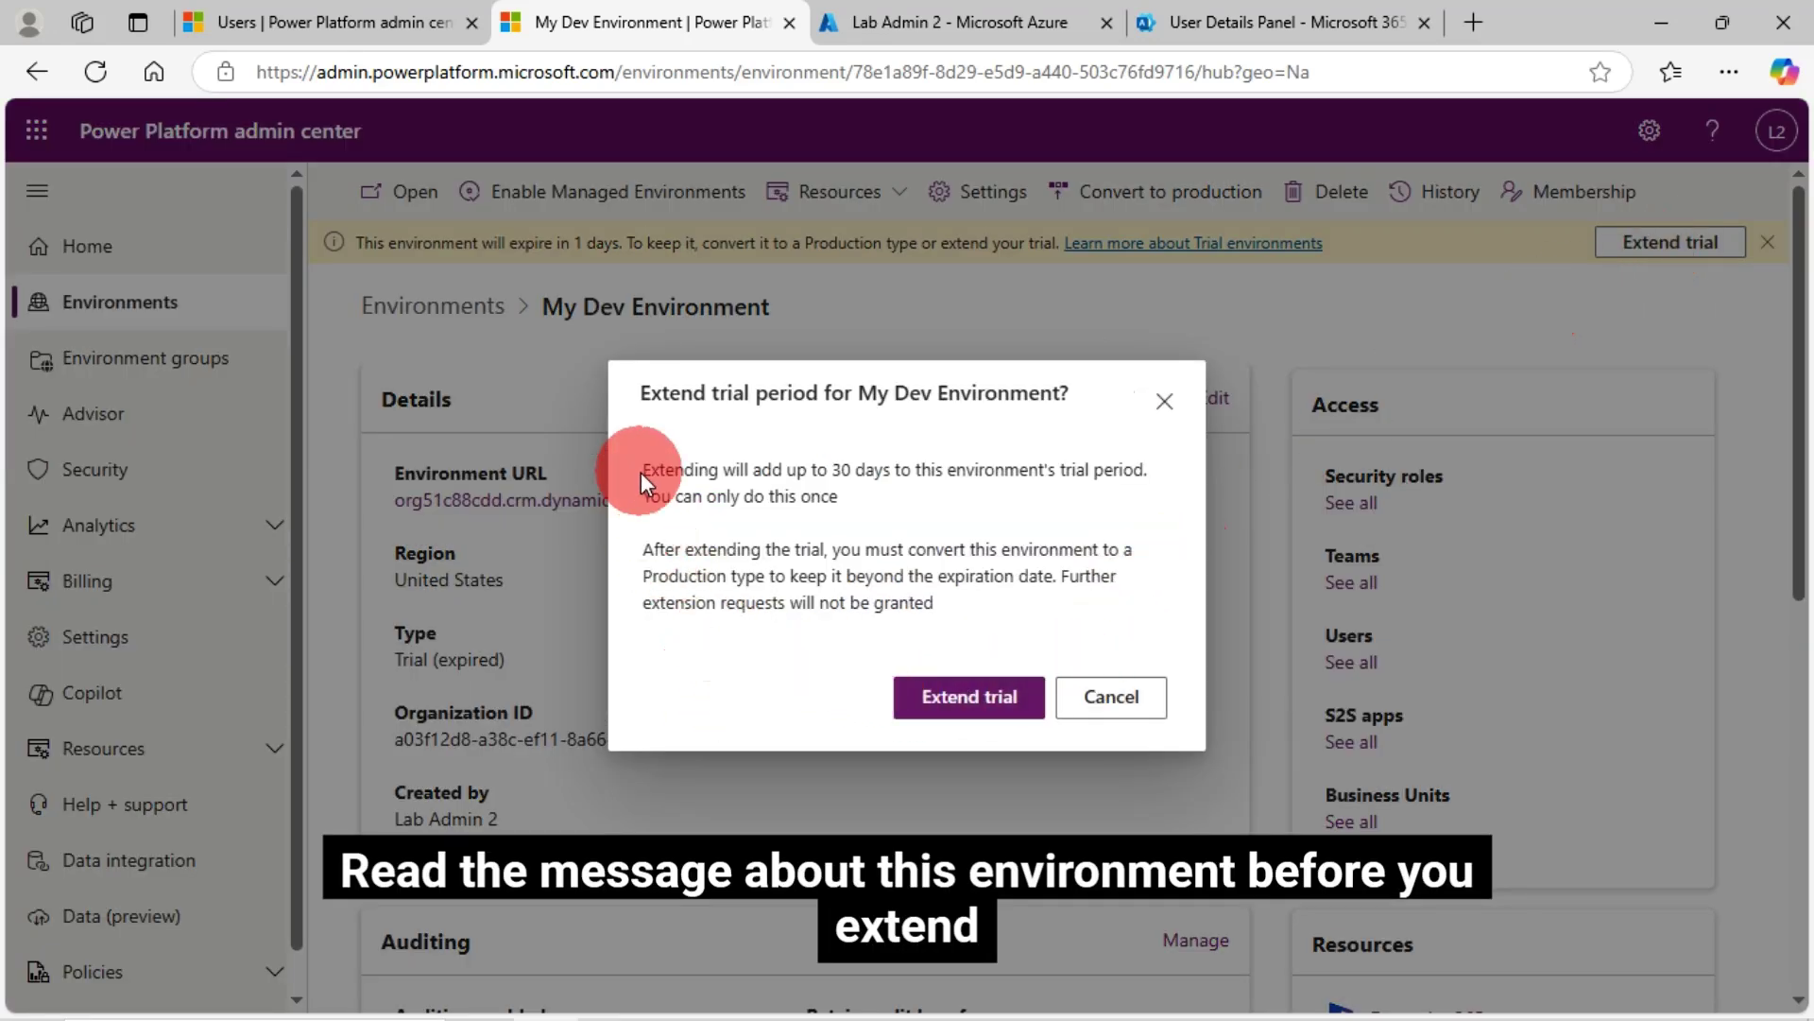
pyautogui.moveTo(643, 468); pyautogui.dragTo(839, 502)
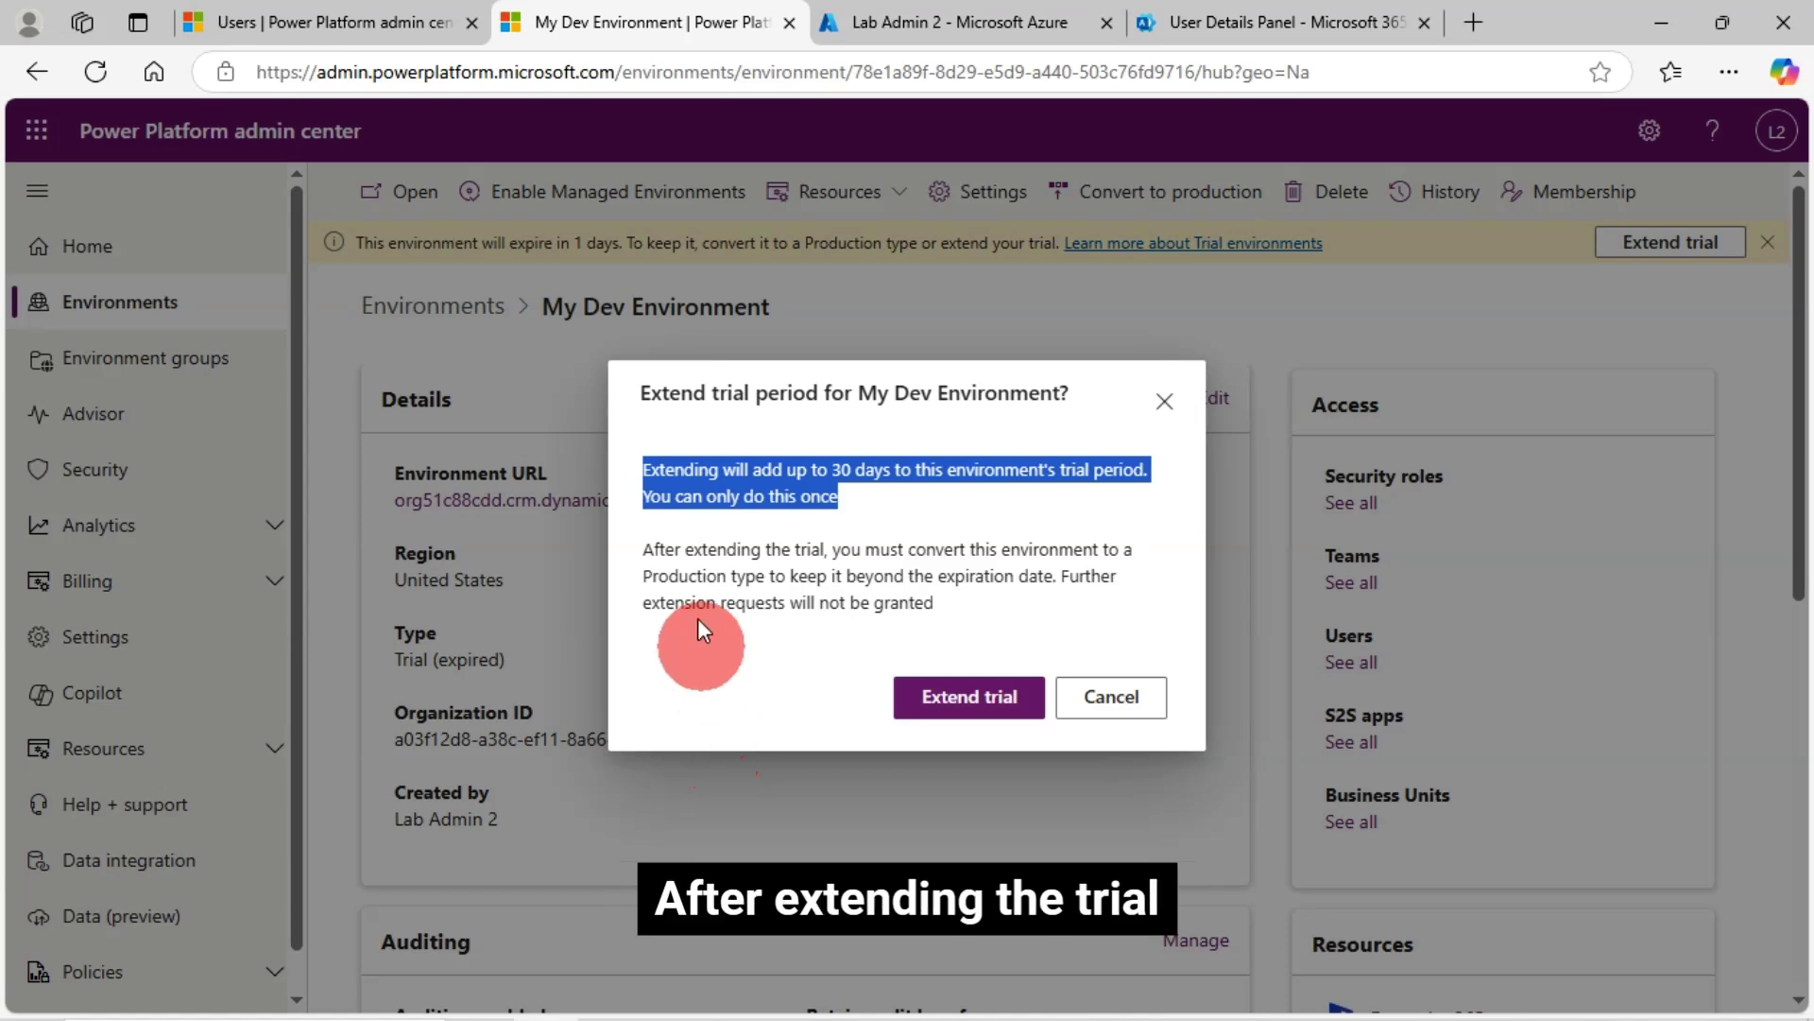
pyautogui.moveTo(645, 549); pyautogui.dragTo(990, 603)
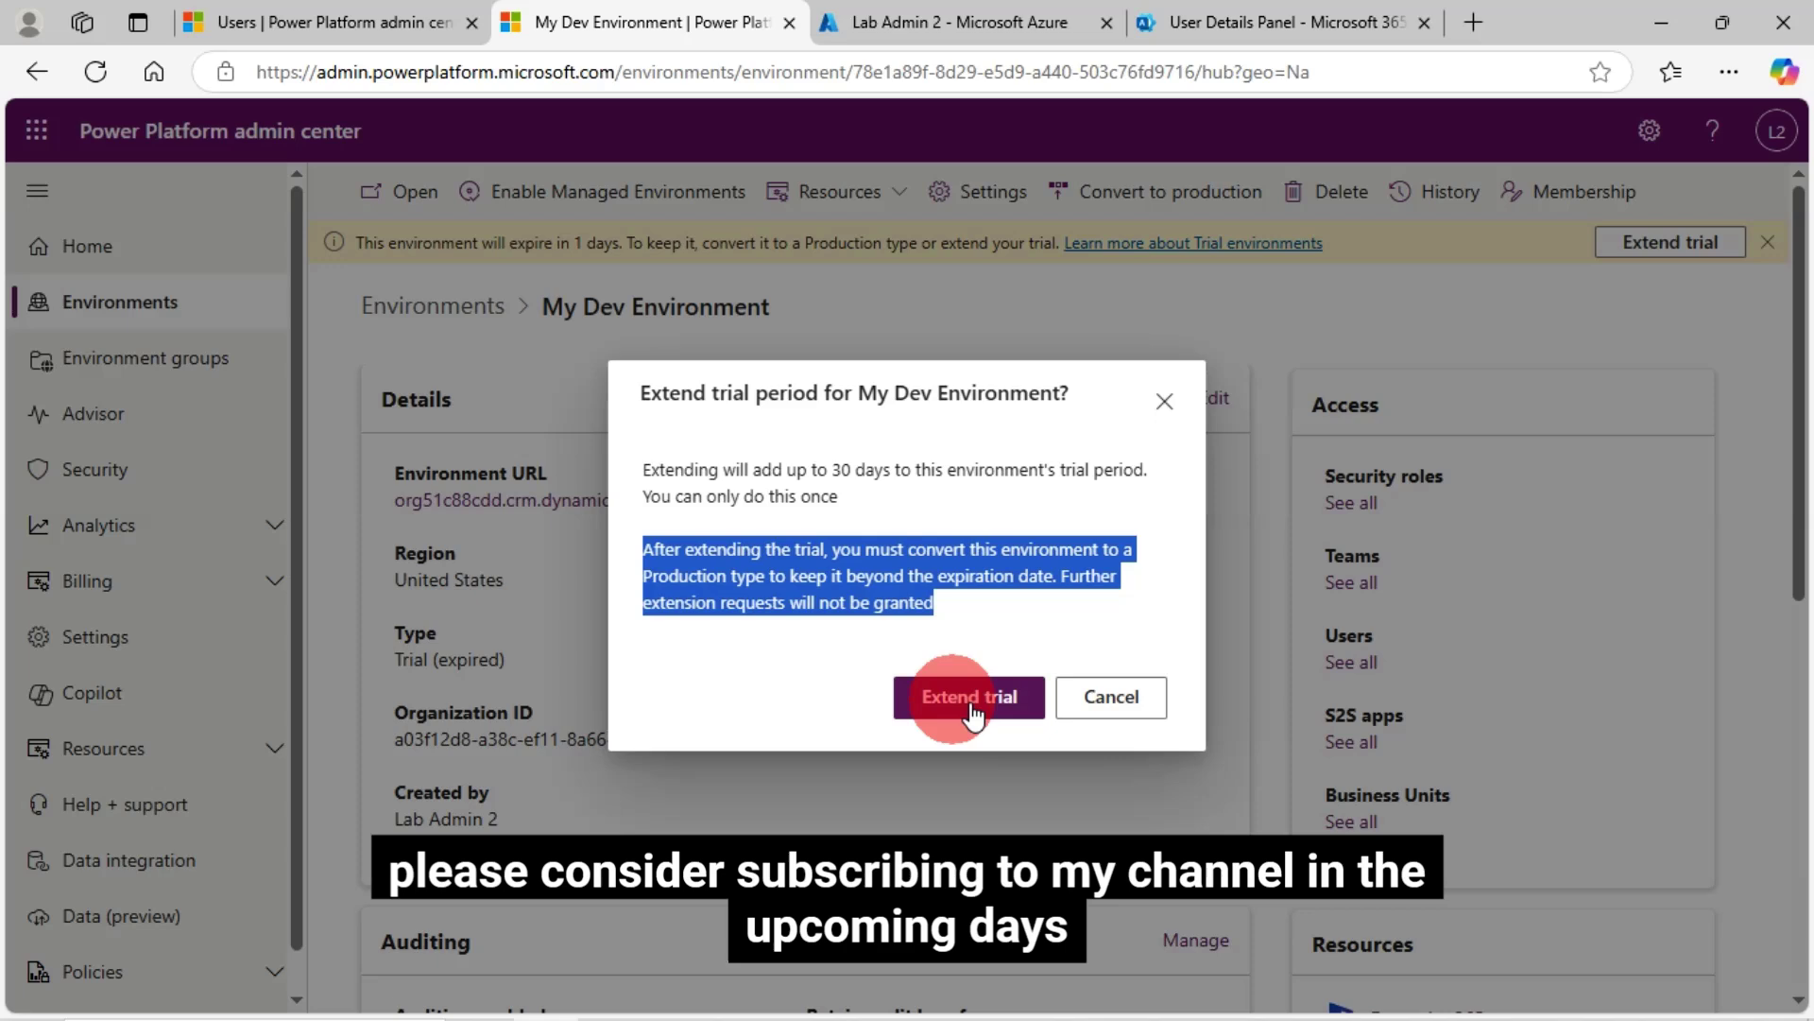
# - Confirm the trial period extension for My Dev Environment
pyautogui.click(1115, 700)
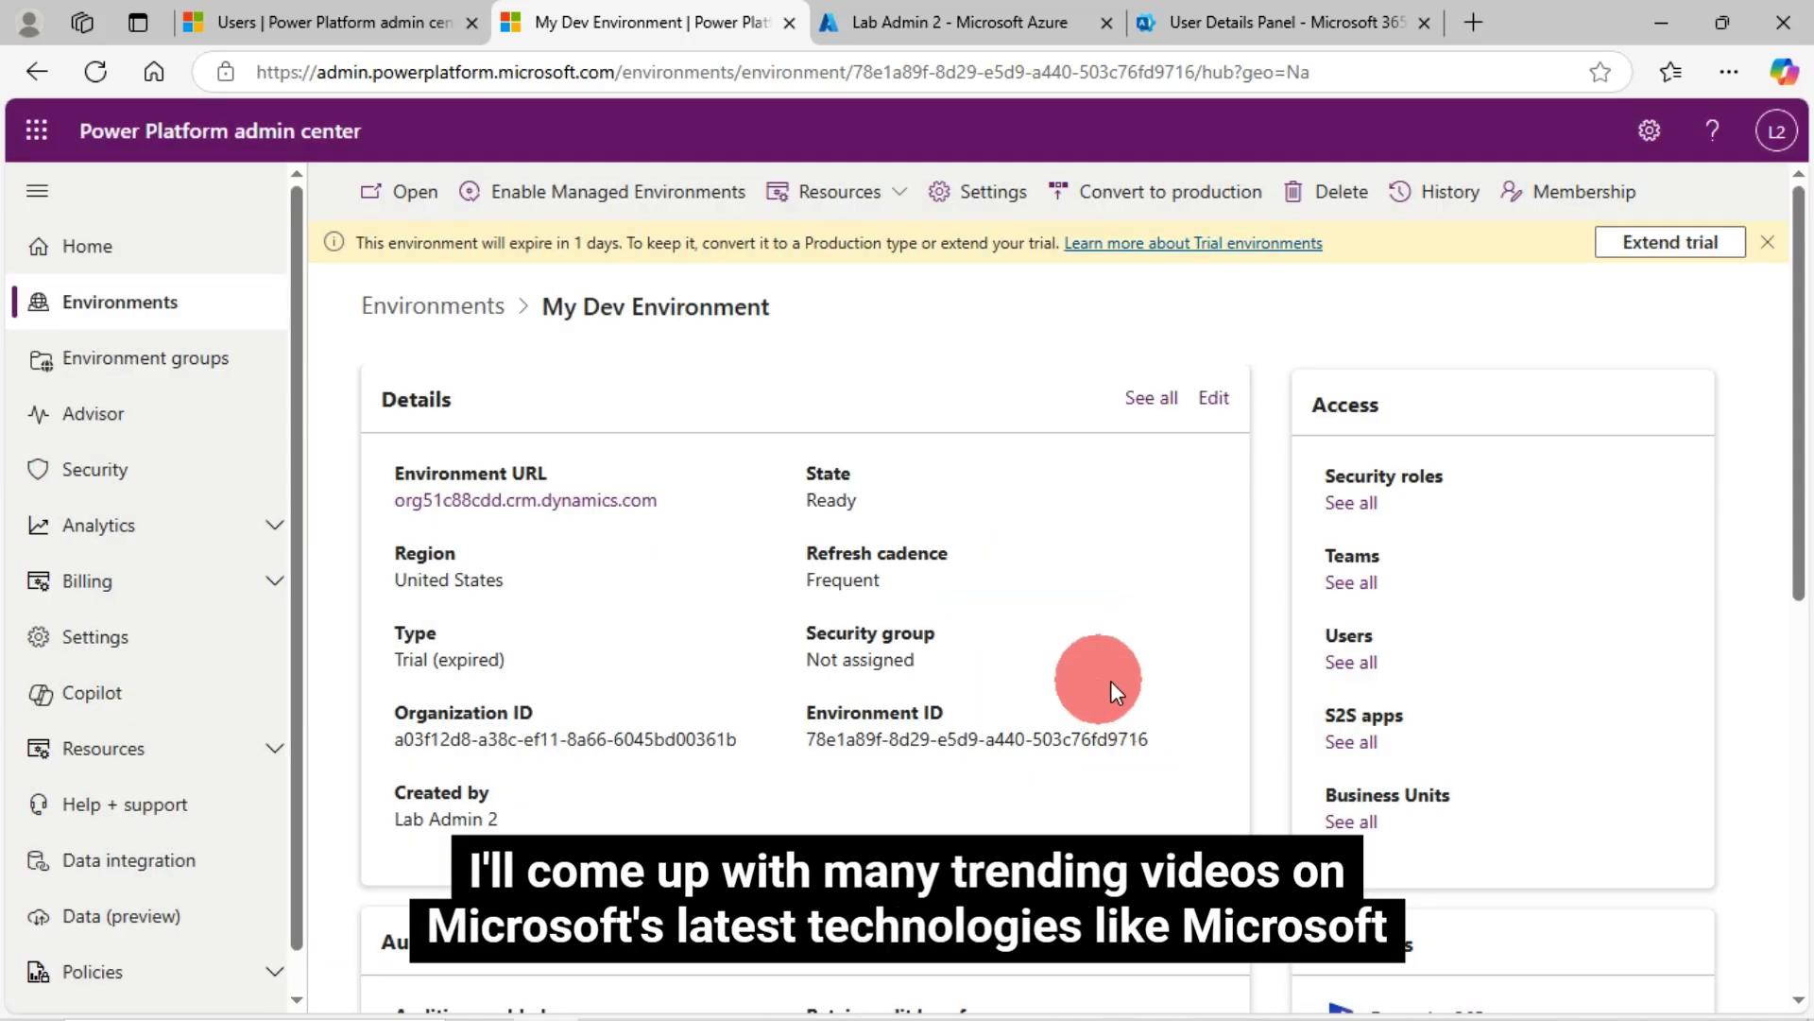